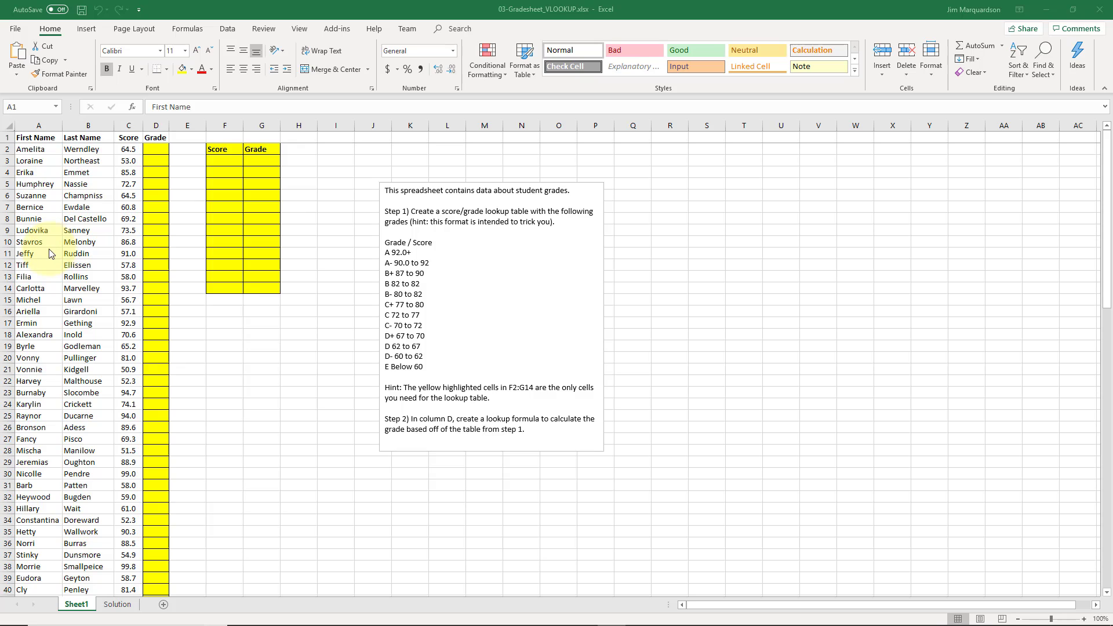
Step: Review the first student's row and the grade ranges in the instructions, ending at F3
{"action": "left_click", "coordinate": [39, 155]}
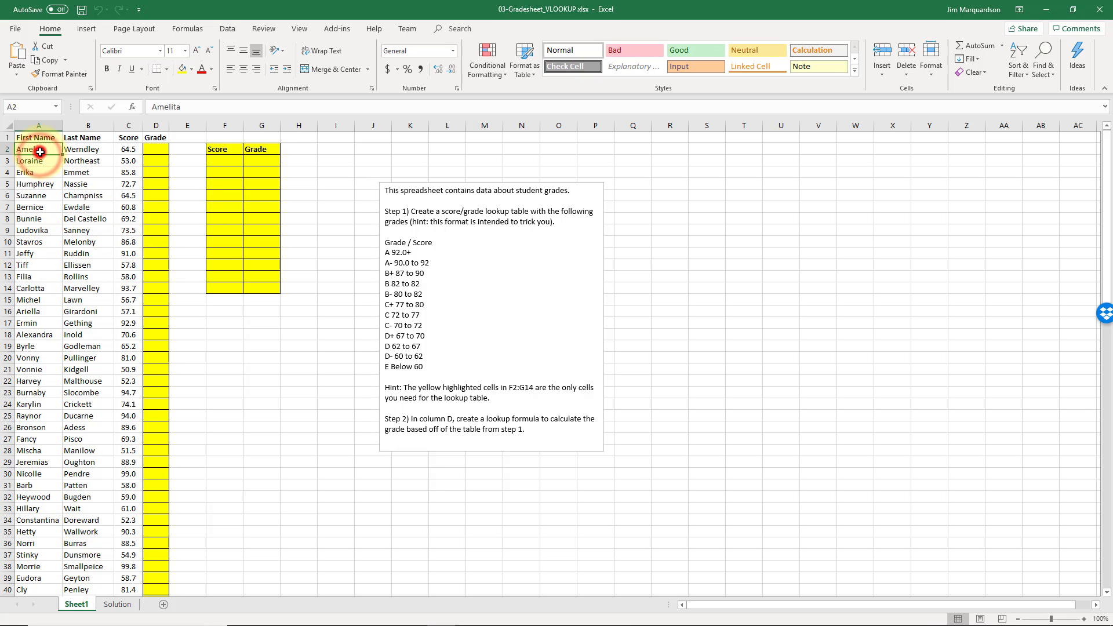
{"action": "key", "text": "Right"}
{"action": "key", "text": "Right"}
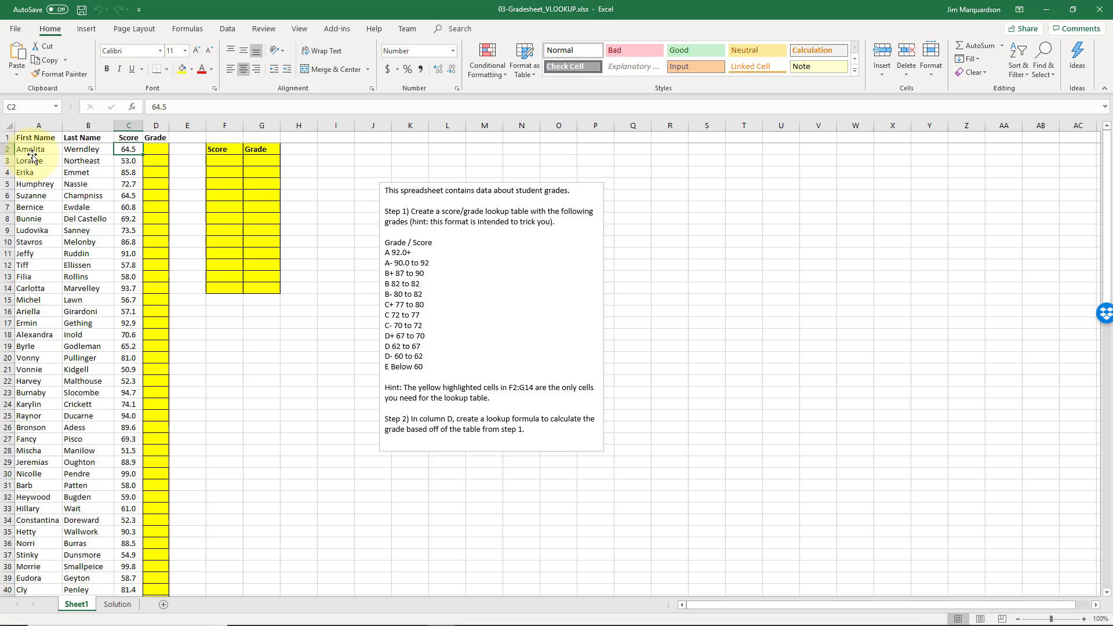
{"action": "key", "text": "Right"}
{"action": "key", "text": "Left"}
{"action": "key", "text": "Left"}
{"action": "key", "text": "Left"}
{"action": "key", "text": "Right"}
{"action": "key", "text": "Right"}
{"action": "key", "text": "Right"}
{"action": "key", "text": "Right"}
{"action": "key", "text": "Right"}
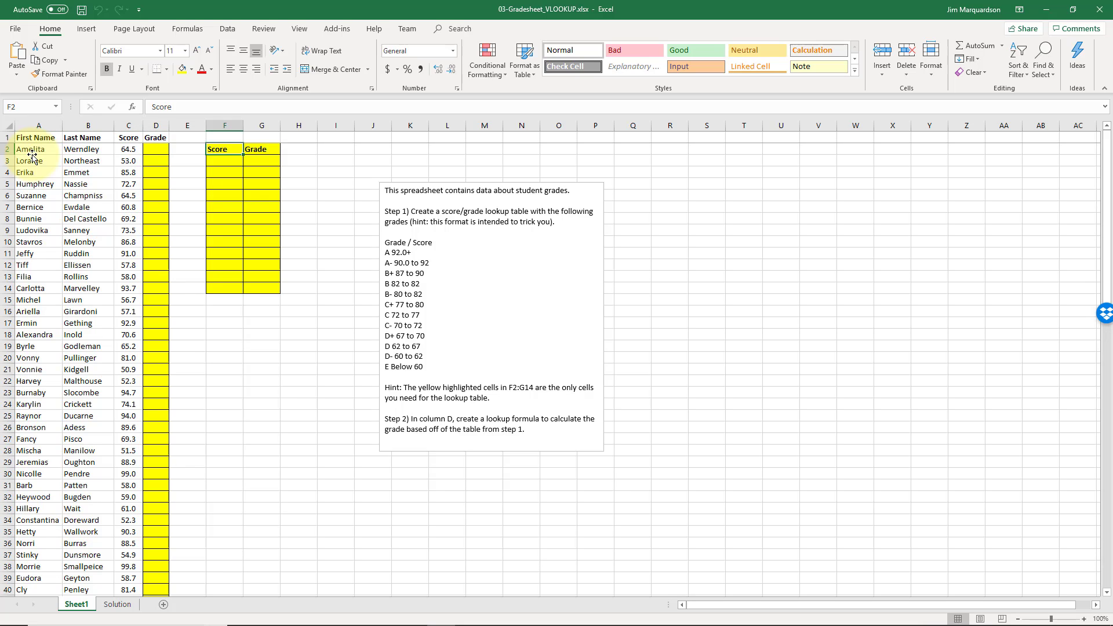
{"action": "key", "text": "Down"}
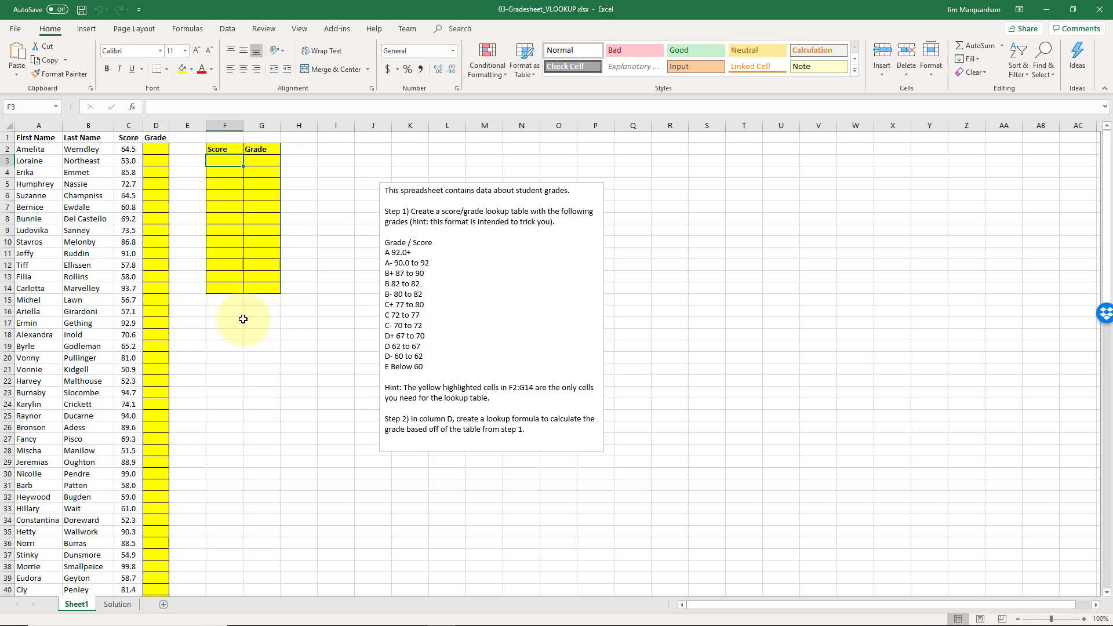
{"action": "left_click_drag", "start_coordinate": [267, 288], "coordinate": [229, 276]}
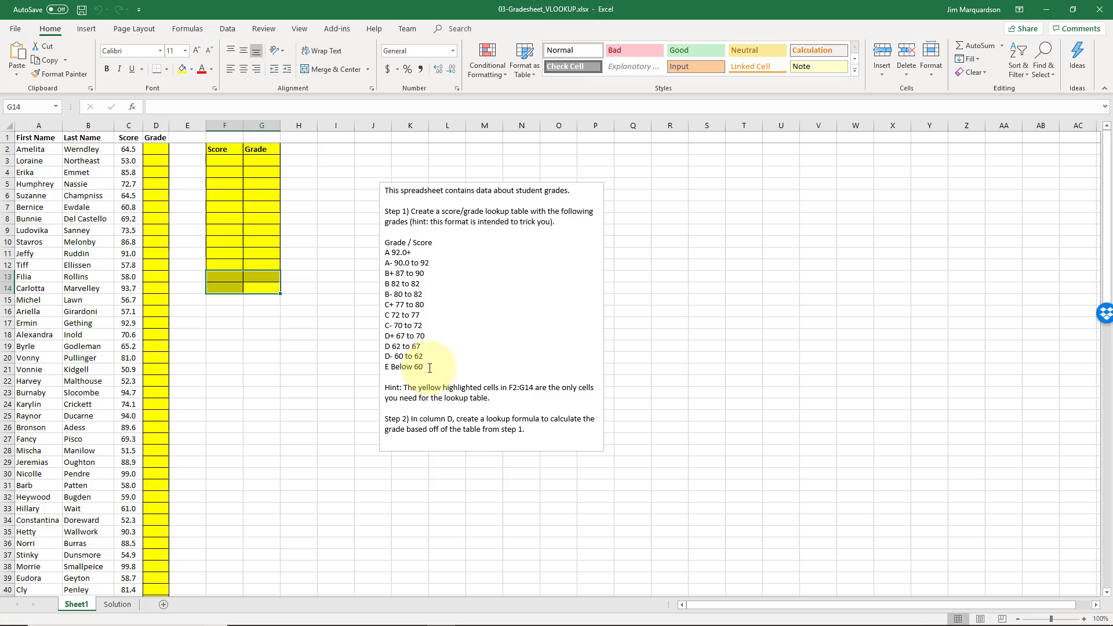
{"action": "mouse_move", "coordinate": [431, 366]}
{"action": "left_mouse_down"}
{"action": "mouse_move", "coordinate": [406, 366]}
{"action": "mouse_move", "coordinate": [429, 316]}
{"action": "mouse_move", "coordinate": [386, 252]}
{"action": "left_mouse_up"}
{"action": "left_click", "coordinate": [388, 253]}
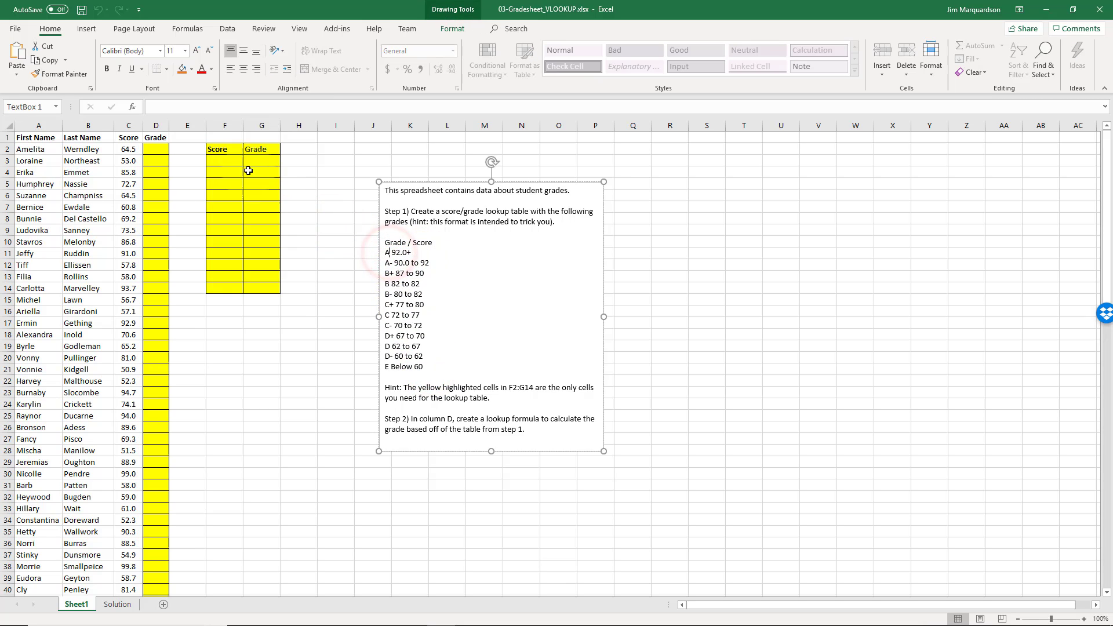
{"action": "left_click", "coordinate": [229, 160]}
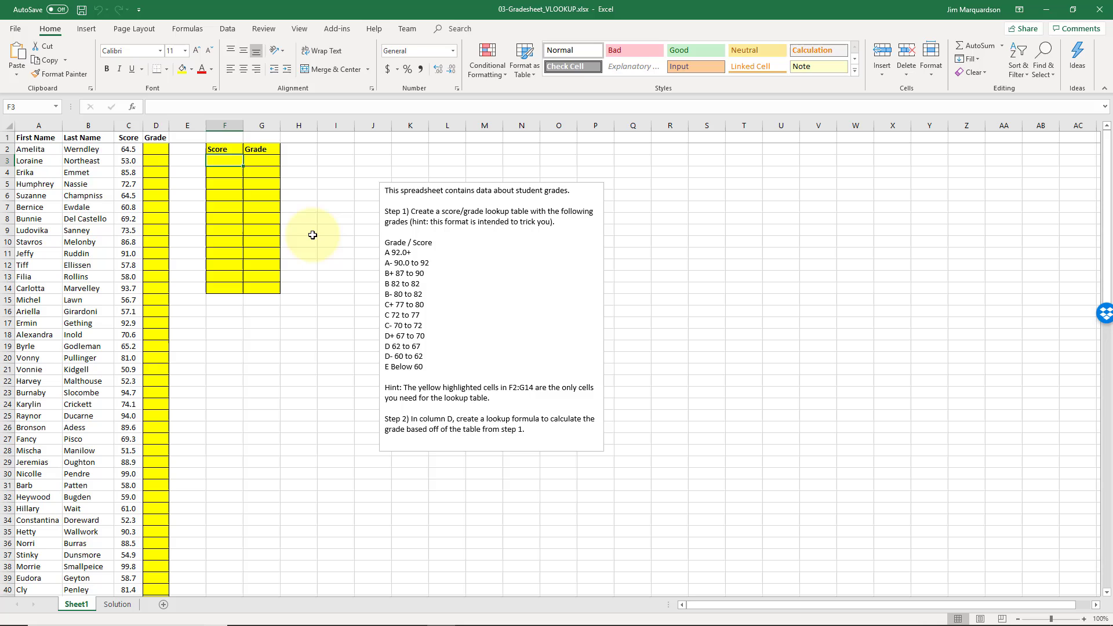
Step: Enter score cutoffs 0, 60, 62, 67, 70, 72 in F3:F8
{"action": "type", "text": "0"}
{"action": "key", "text": "Return"}
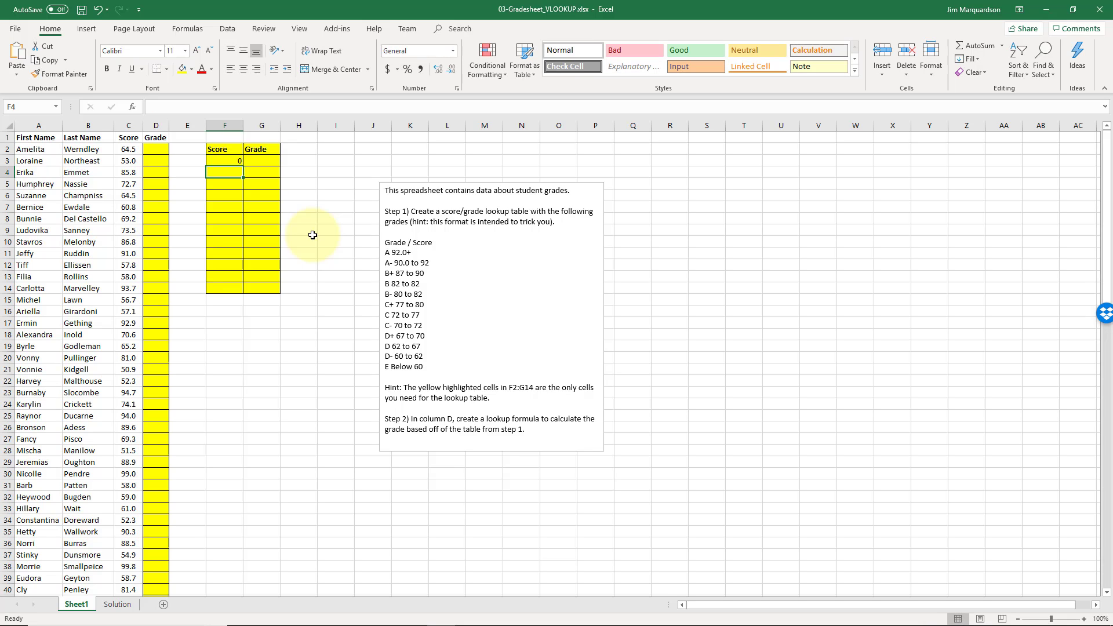
{"action": "type", "text": "60"}
{"action": "key", "text": "Return"}
{"action": "type", "text": "62"}
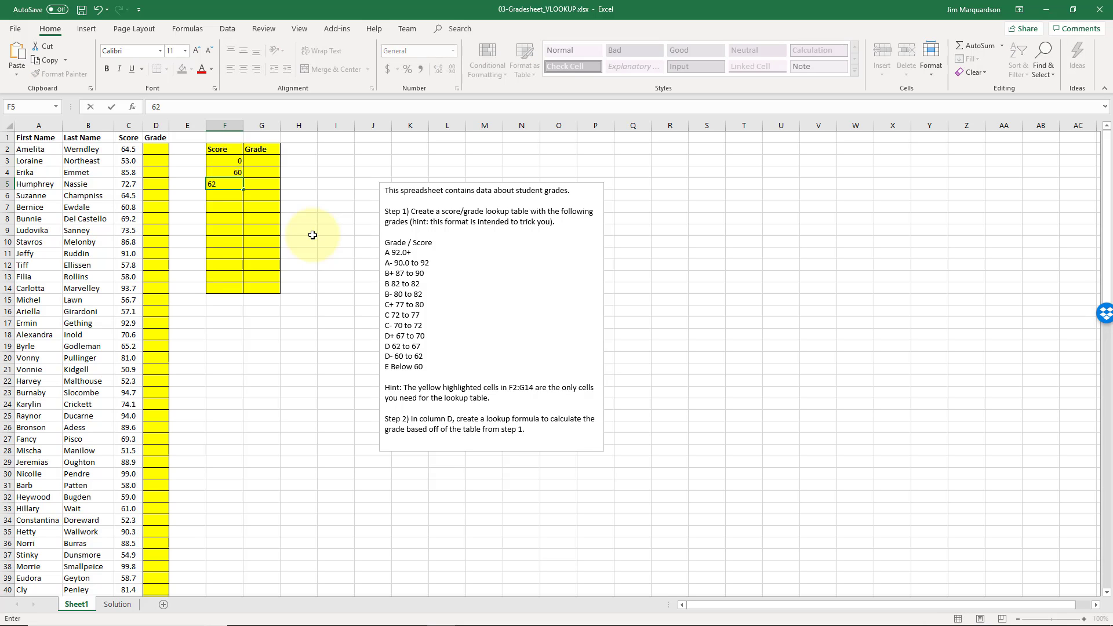
{"action": "key", "text": "Return"}
{"action": "type", "text": "67"}
{"action": "key", "text": "Return"}
{"action": "type", "text": "70"}
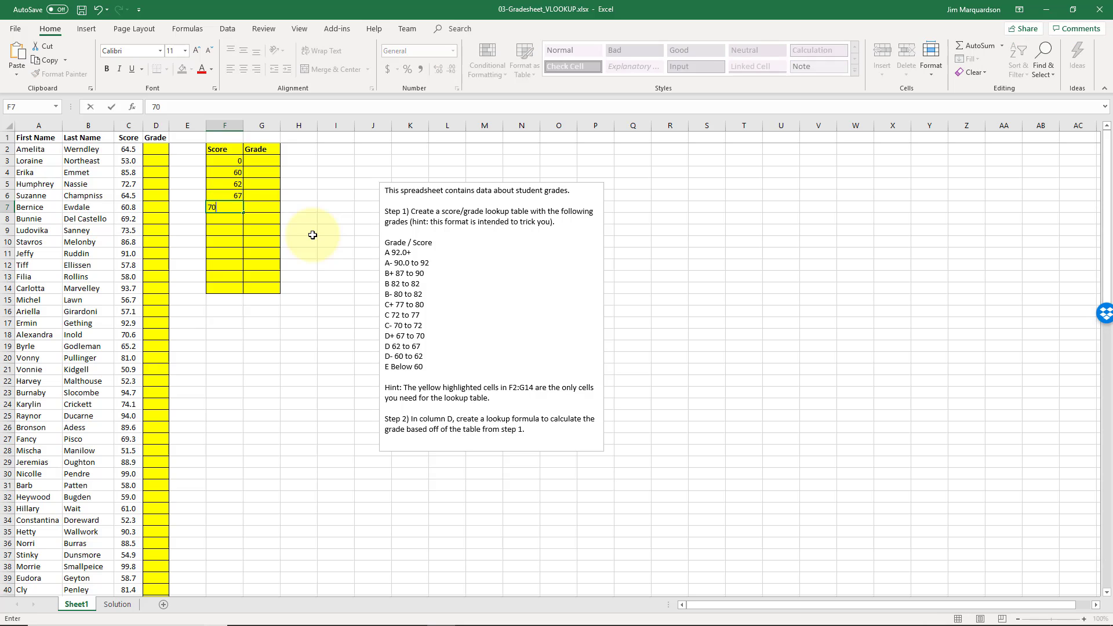
{"action": "key", "text": "Return"}
{"action": "type", "text": "72"}
{"action": "key", "text": "Return"}
Step: Enter score cutoffs 77, 80, 82, 87, 90, 92 in F9:F14
{"action": "type", "text": "77"}
{"action": "key", "text": "Return"}
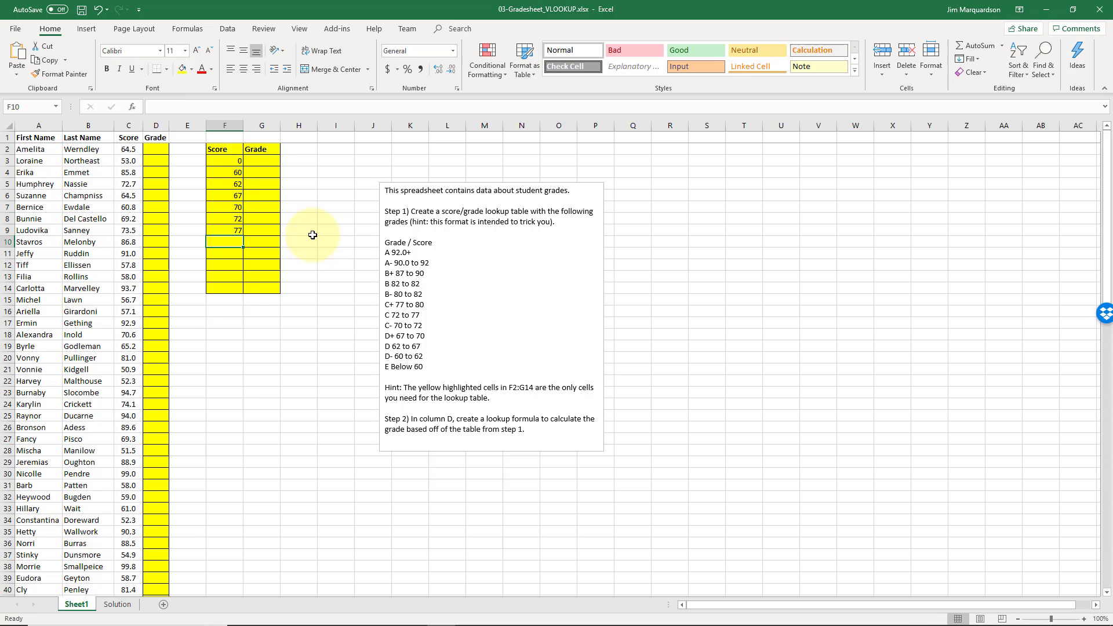
{"action": "type", "text": "80"}
{"action": "key", "text": "Return"}
{"action": "type", "text": "82"}
{"action": "key", "text": "Return"}
{"action": "type", "text": "87"}
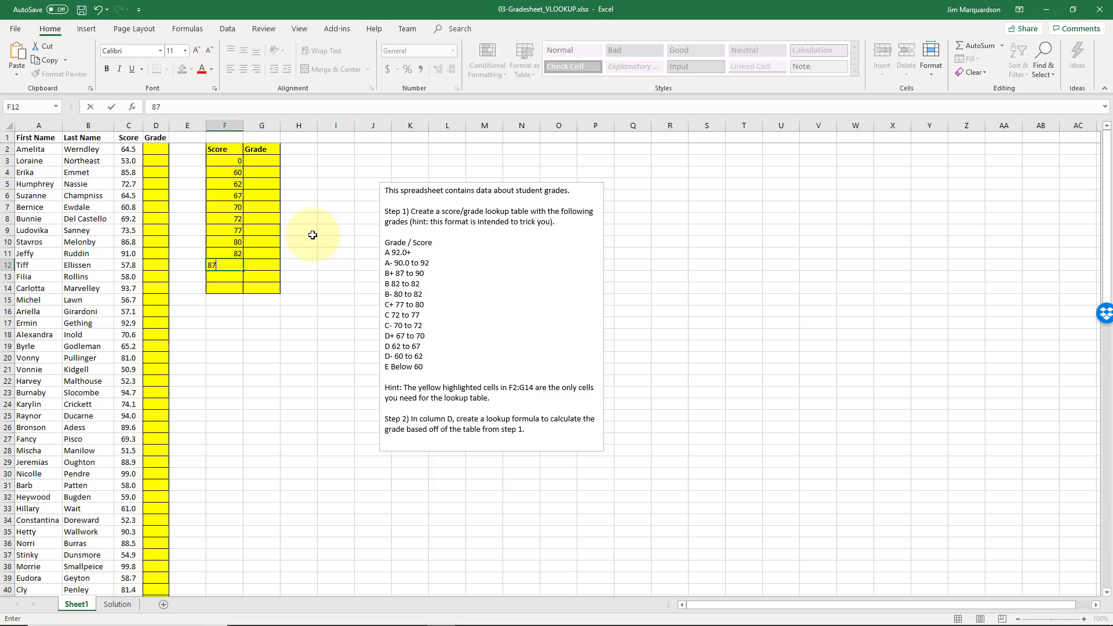
{"action": "key", "text": "Return"}
{"action": "type", "text": "90"}
{"action": "key", "text": "Return"}
{"action": "type", "text": "9"}
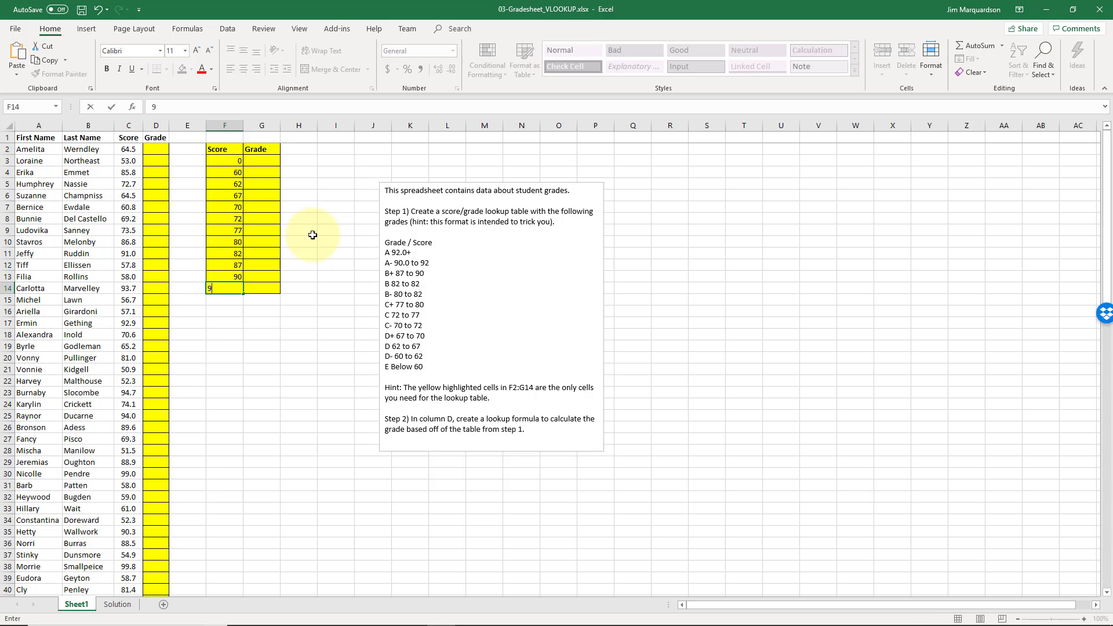
{"action": "type", "text": "2"}
{"action": "key", "text": "Return"}
{"action": "key", "text": "Up"}
{"action": "key", "text": "Up"}
{"action": "key", "text": "Up"}
{"action": "key", "text": "Up"}
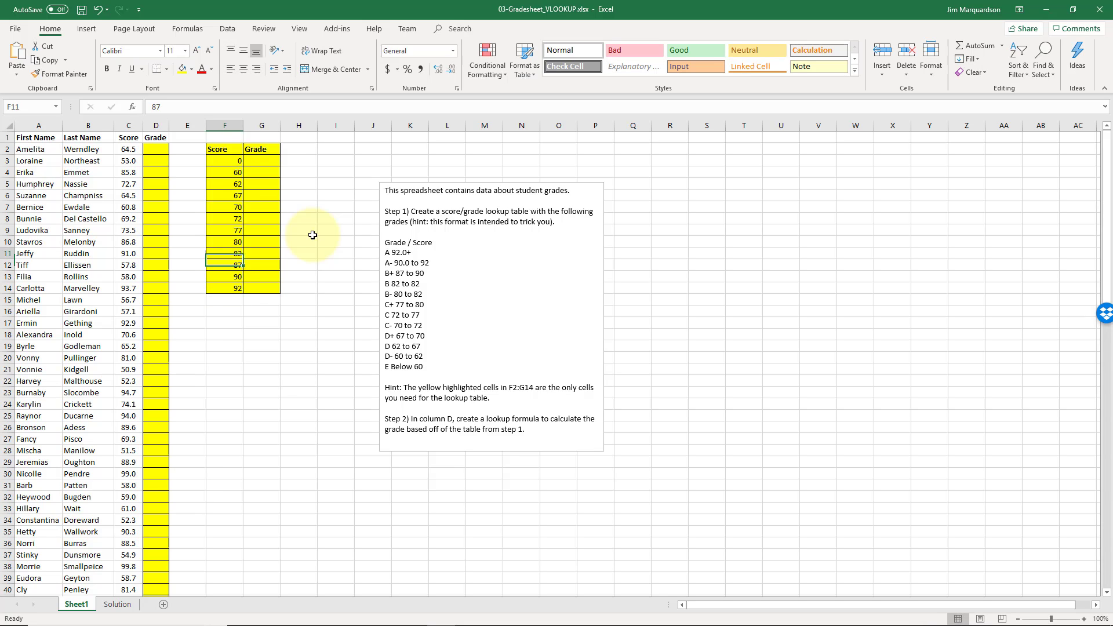
{"action": "key", "text": "Up"}
{"action": "key", "text": "Up"}
{"action": "key", "text": "Up"}
{"action": "key", "text": "Up"}
{"action": "key", "text": "Up"}
{"action": "key", "text": "Up"}
{"action": "key", "text": "Up"}
{"action": "key", "text": "Up"}
{"action": "key", "text": "Right"}
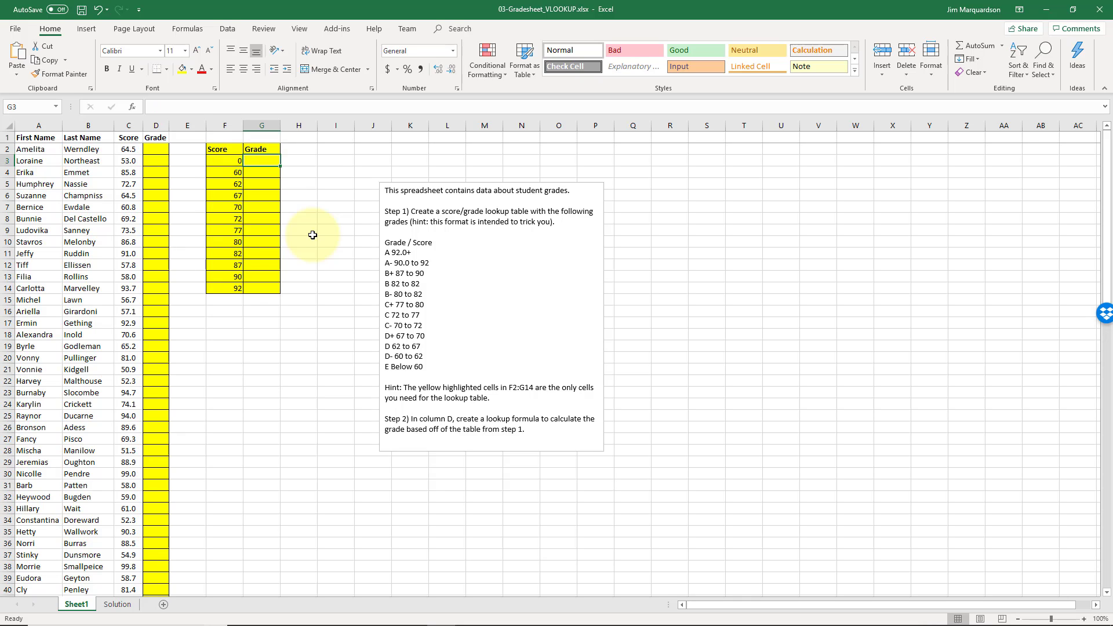
Step: Enter grades E, D-, D, D+, C-, C beside cutoffs 0 through 72 in G3:G8
{"action": "type", "text": "E"}
{"action": "key", "text": "Return"}
{"action": "type", "text": "D-"}
{"action": "key", "text": "Return"}
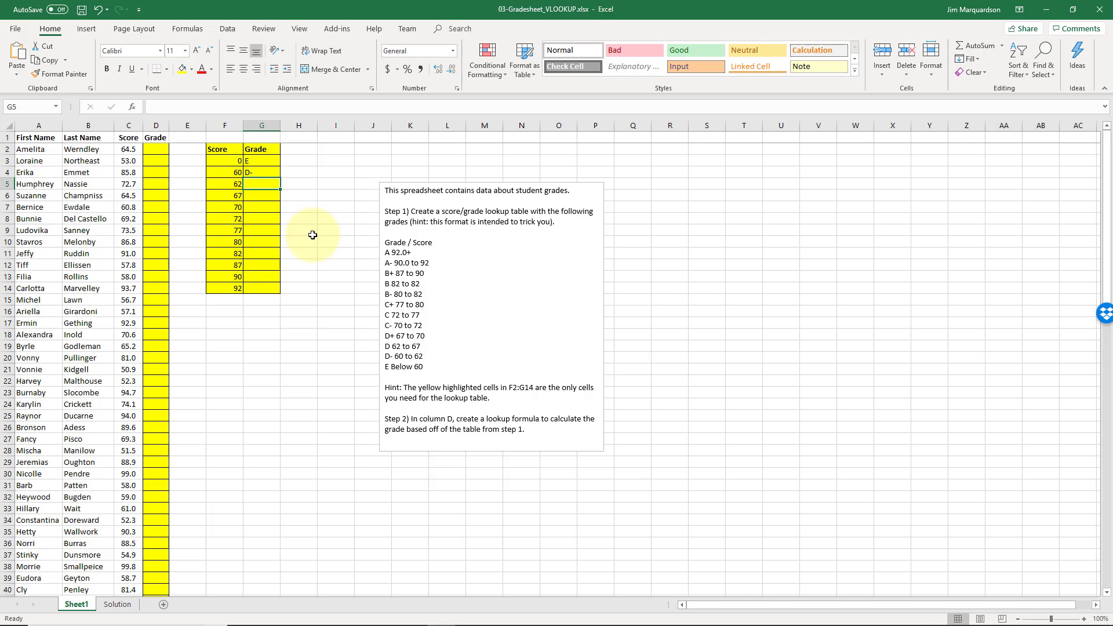
{"action": "type", "text": "D-"}
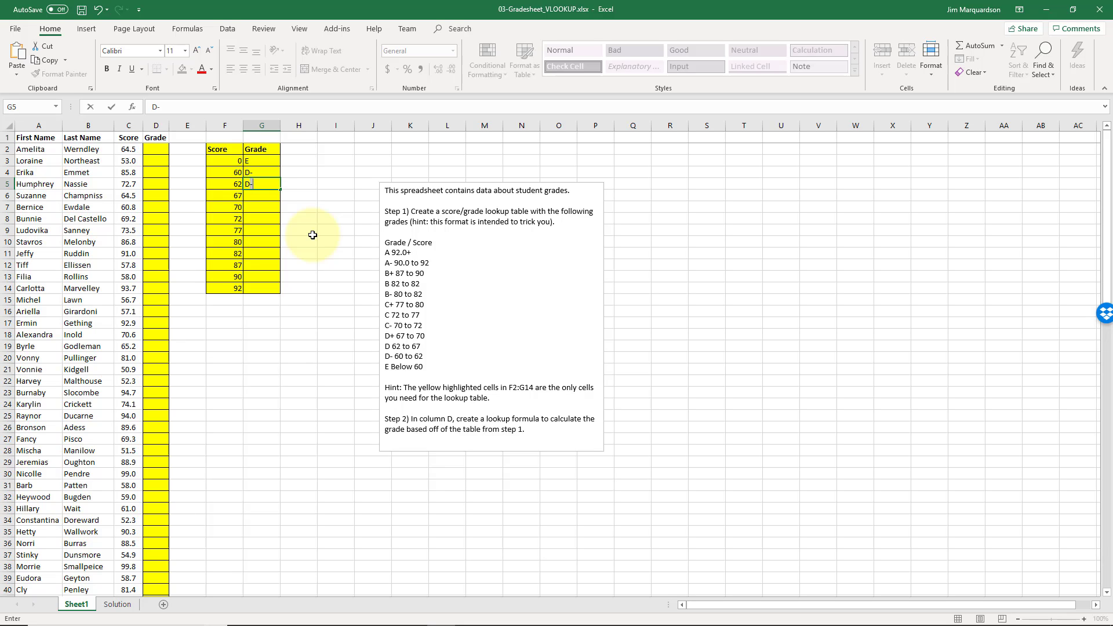
{"action": "key", "text": "BackSpace"}
{"action": "key", "text": "Return"}
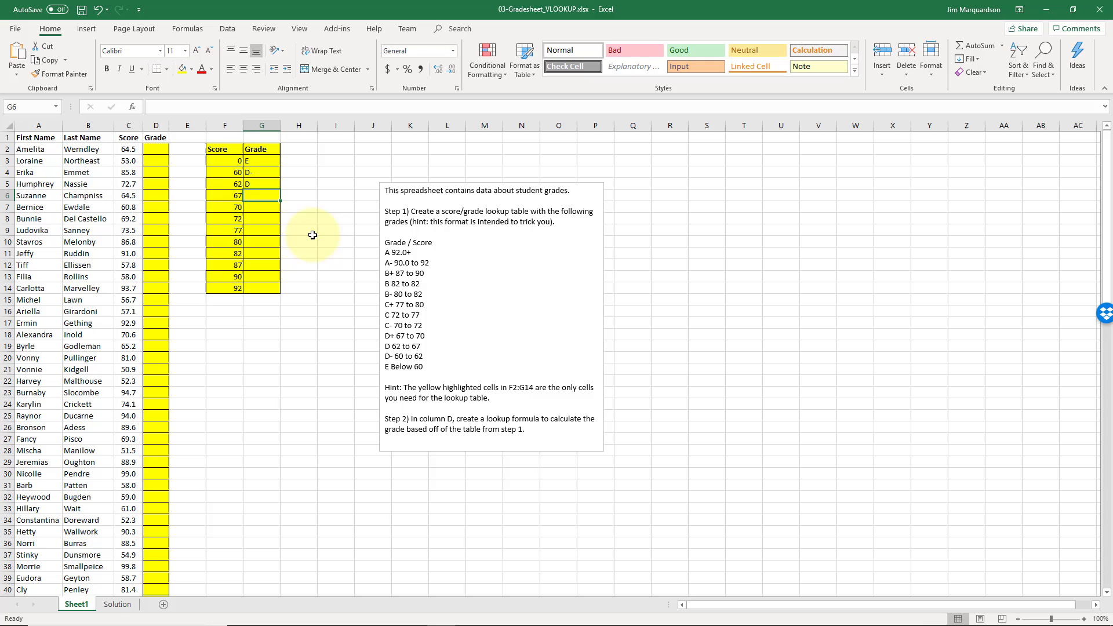
{"action": "type", "text": "D+"}
{"action": "key", "text": "Return"}
{"action": "type", "text": "C-"}
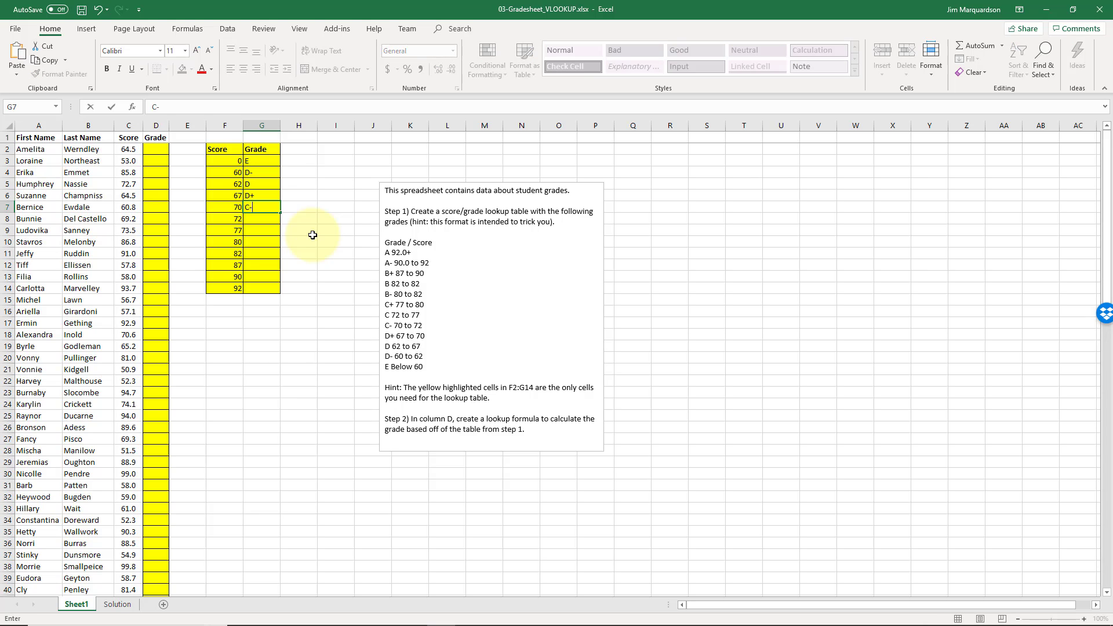
{"action": "key", "text": "Return"}
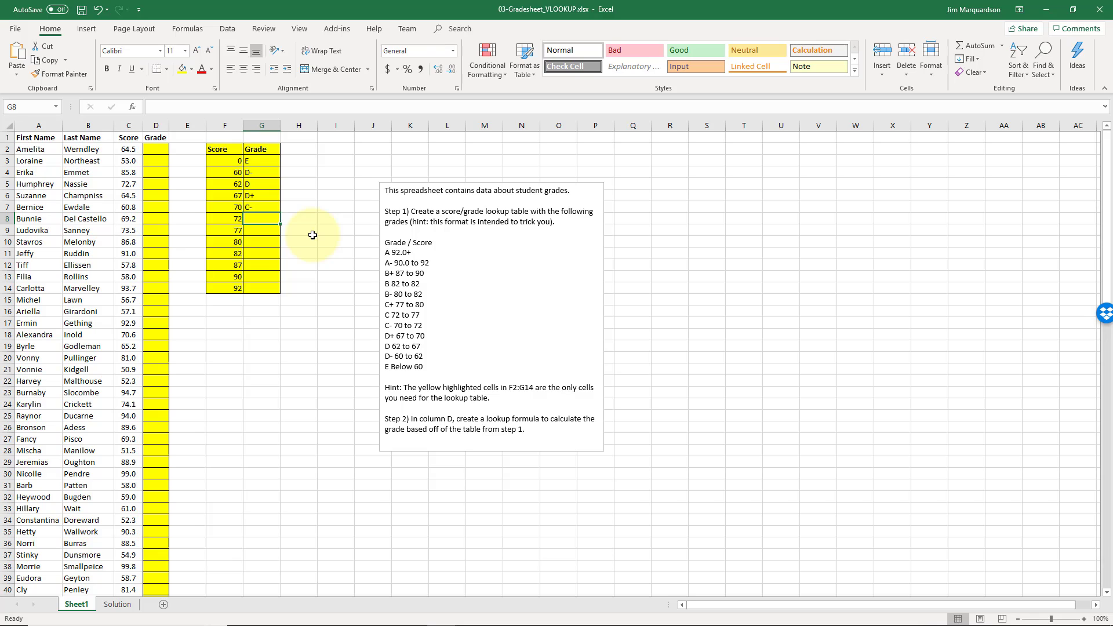
{"action": "type", "text": "C-"}
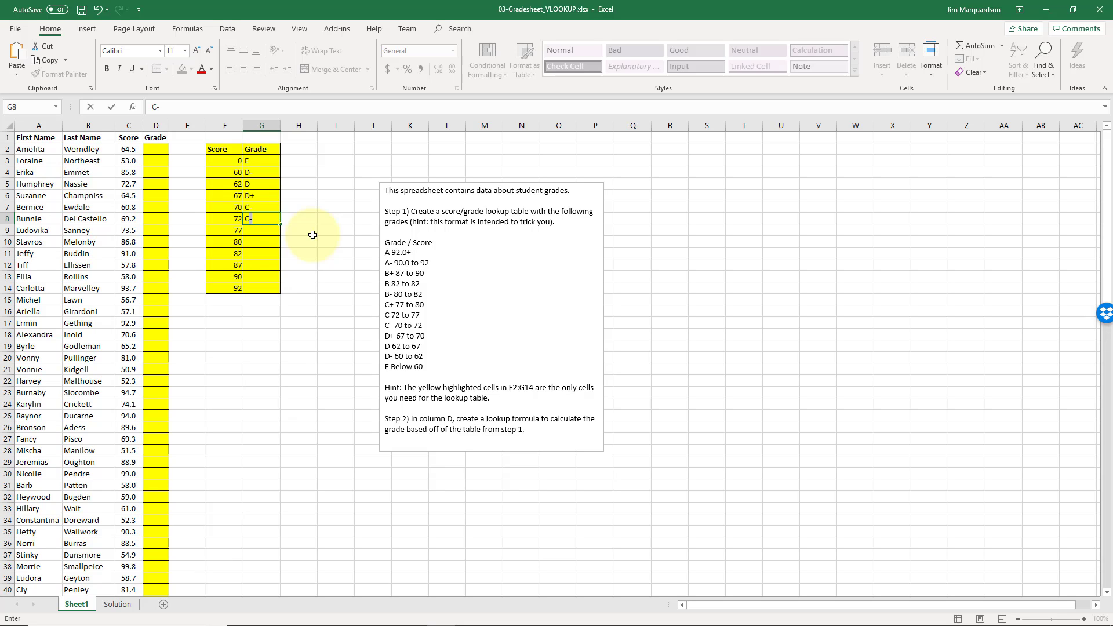
{"action": "key", "text": "BackSpace"}
{"action": "key", "text": "Return"}
Step: Enter grades C+, B-, B, B+, A-, A beside cutoffs 77 through 92 in G9:G14
{"action": "type", "text": "C"}
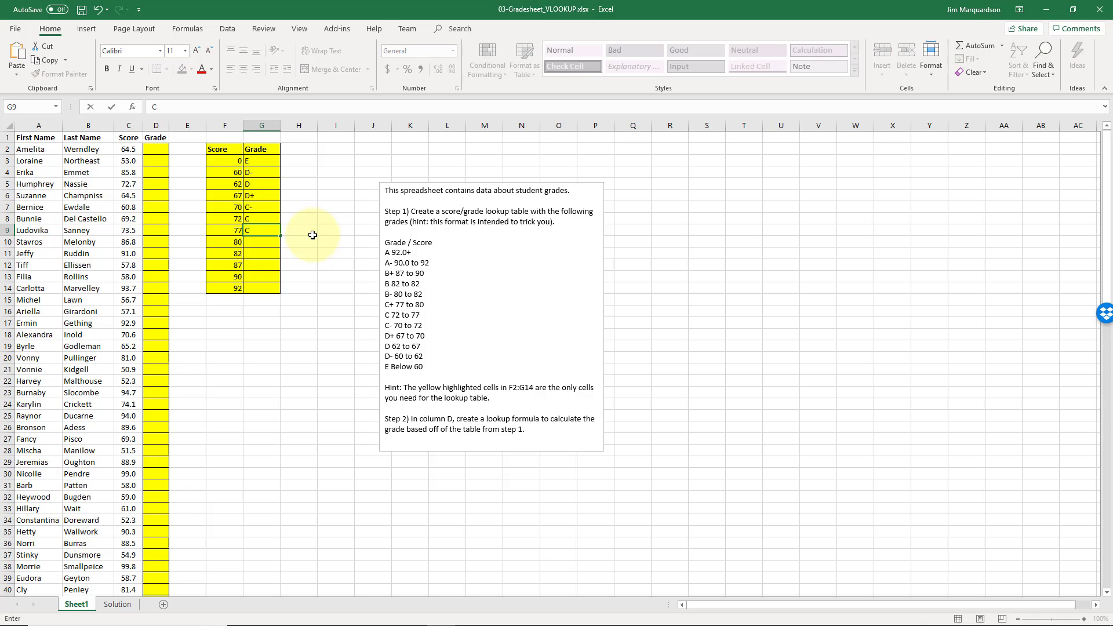
{"action": "type", "text": "+"}
{"action": "key", "text": "Return"}
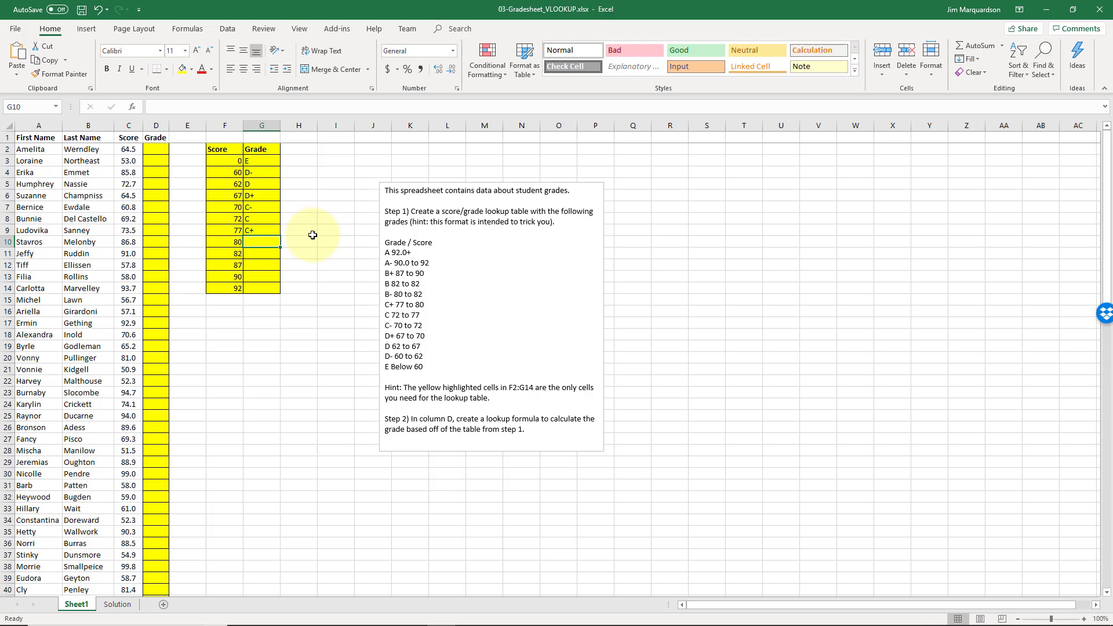
{"action": "type", "text": "B-"}
{"action": "key", "text": "Return"}
{"action": "type", "text": "B"}
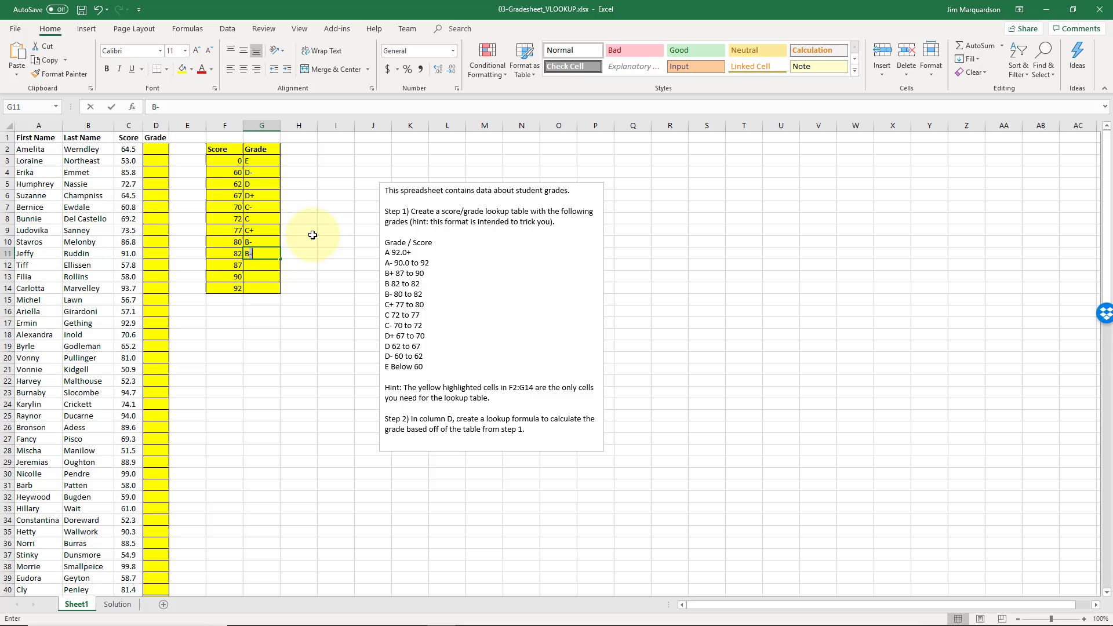
{"action": "key", "text": "Return"}
{"action": "type", "text": "B"}
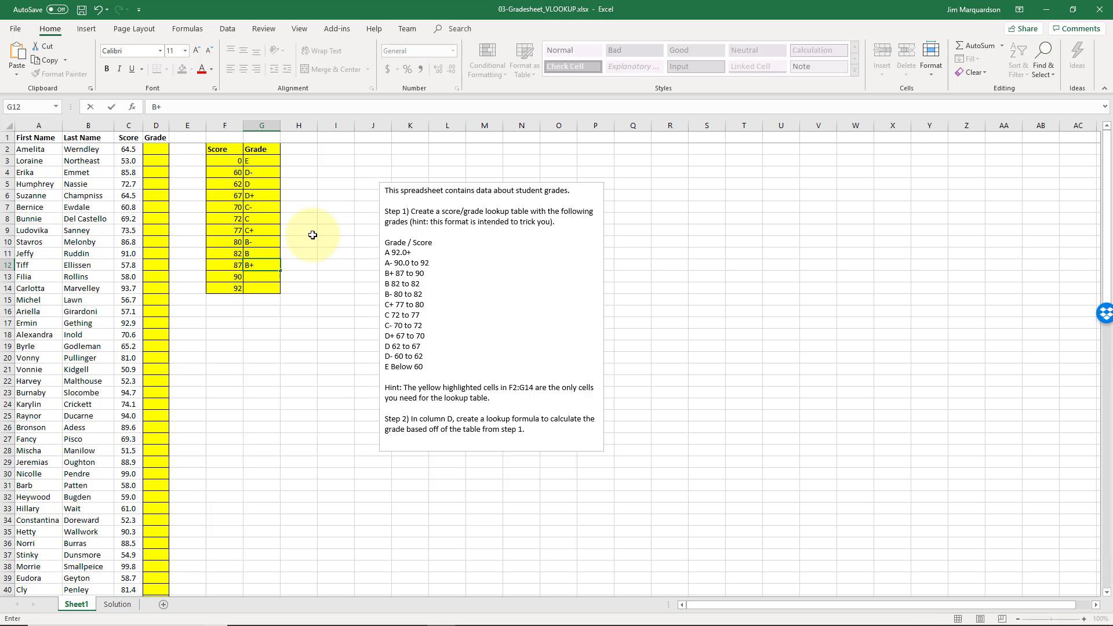
{"action": "type", "text": "+"}
{"action": "key", "text": "Return"}
{"action": "type", "text": "A-"}
{"action": "key", "text": "Return"}
{"action": "type", "text": "A"}
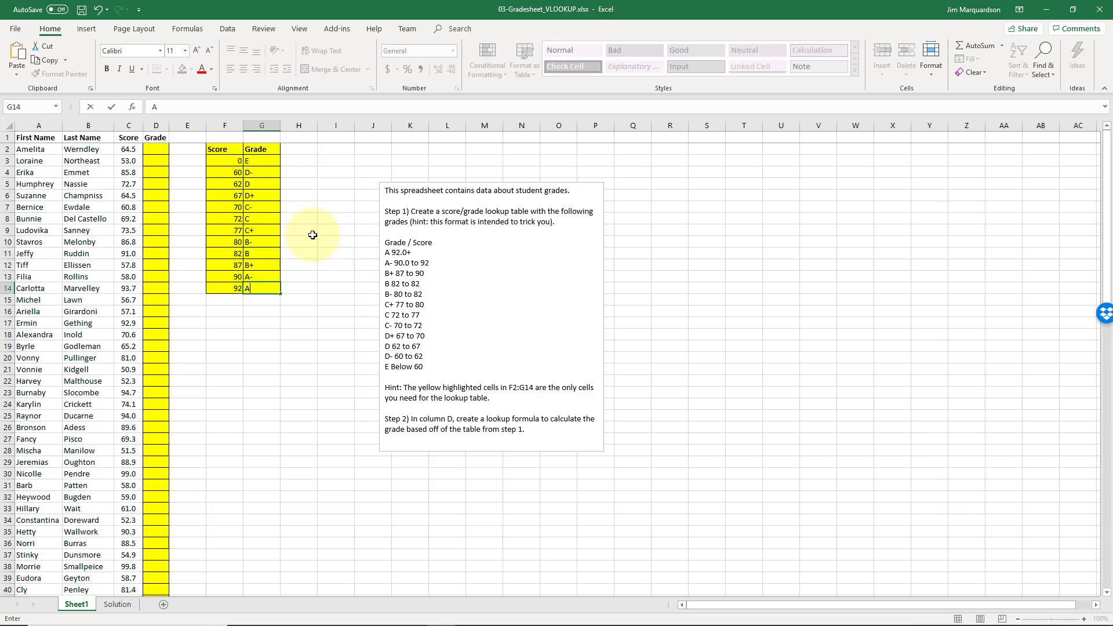
{"action": "key", "text": "Return"}
{"action": "key", "text": "Up"}
{"action": "key", "text": "Up"}
{"action": "key", "text": "Up"}
{"action": "key", "text": "Up"}
{"action": "key", "text": "Up"}
{"action": "key", "text": "Up"}
{"action": "key", "text": "Up"}
{"action": "key", "text": "Up"}
{"action": "key", "text": "Up"}
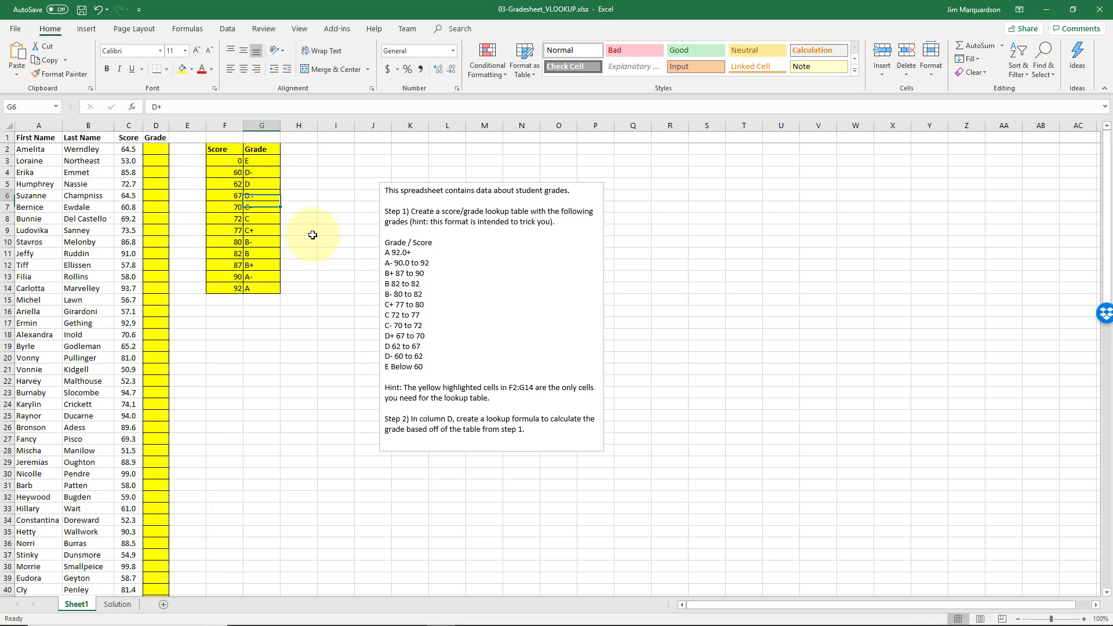
{"action": "key", "text": "Up"}
{"action": "key", "text": "Up"}
{"action": "key", "text": "Up"}
{"action": "key", "text": "Up"}
Step: Start D2's formula as =vlookup(C2, with F3:G14 selected as the table range
{"action": "key", "text": "Left"}
{"action": "key", "text": "Left"}
{"action": "key", "text": "Left"}
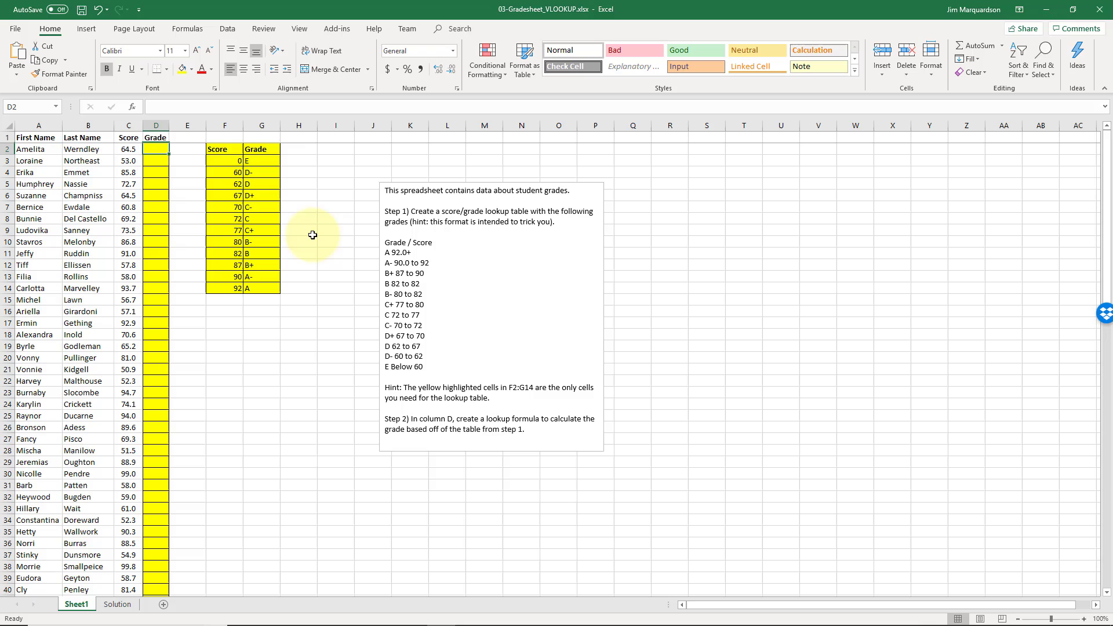
{"action": "type", "text": "=v"}
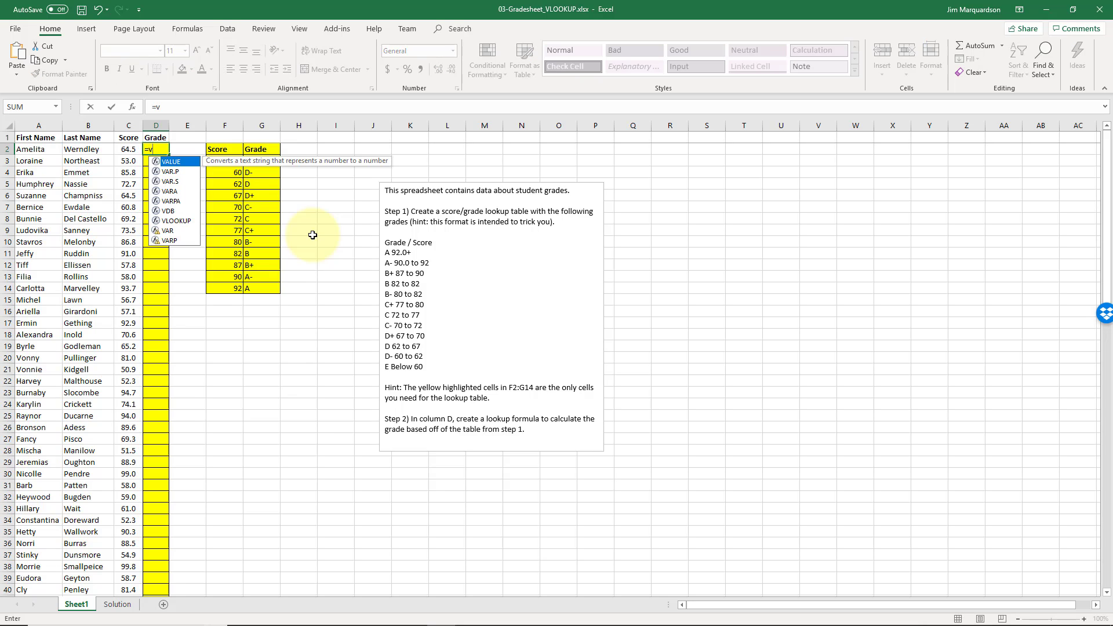
{"action": "type", "text": "lookup("}
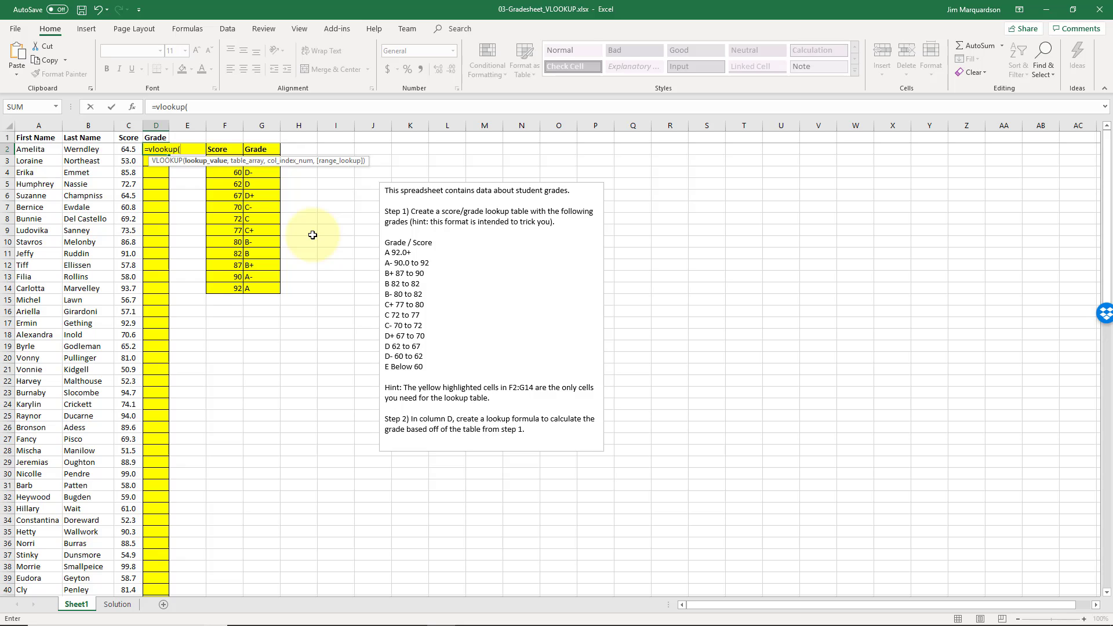
{"action": "left_click", "coordinate": [131, 149]}
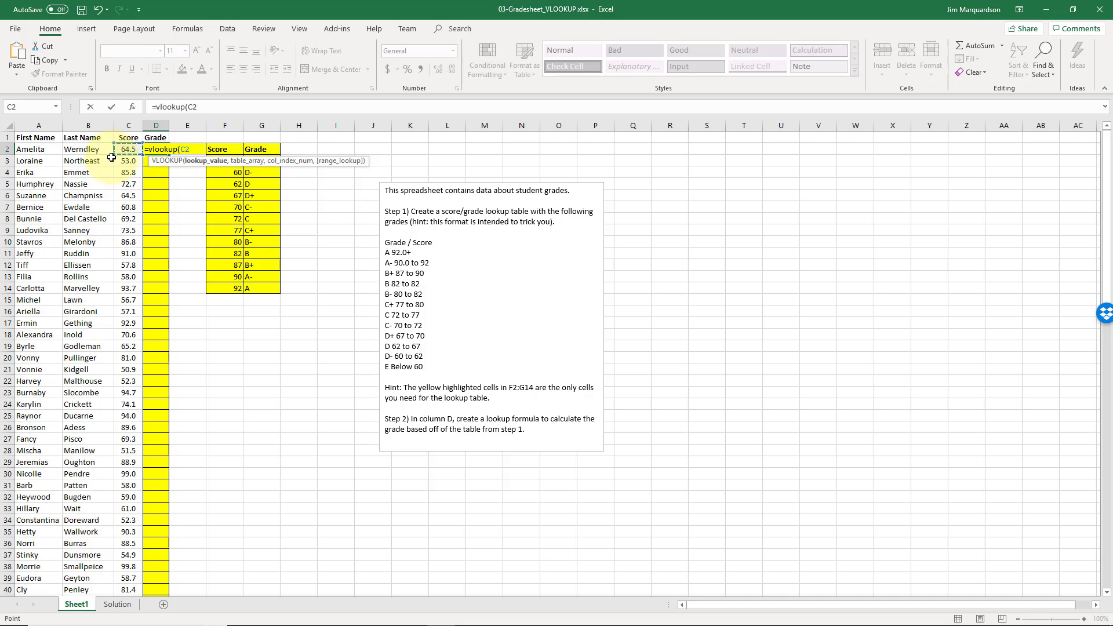
{"action": "type", "text": ","}
{"action": "left_click", "coordinate": [262, 288]}
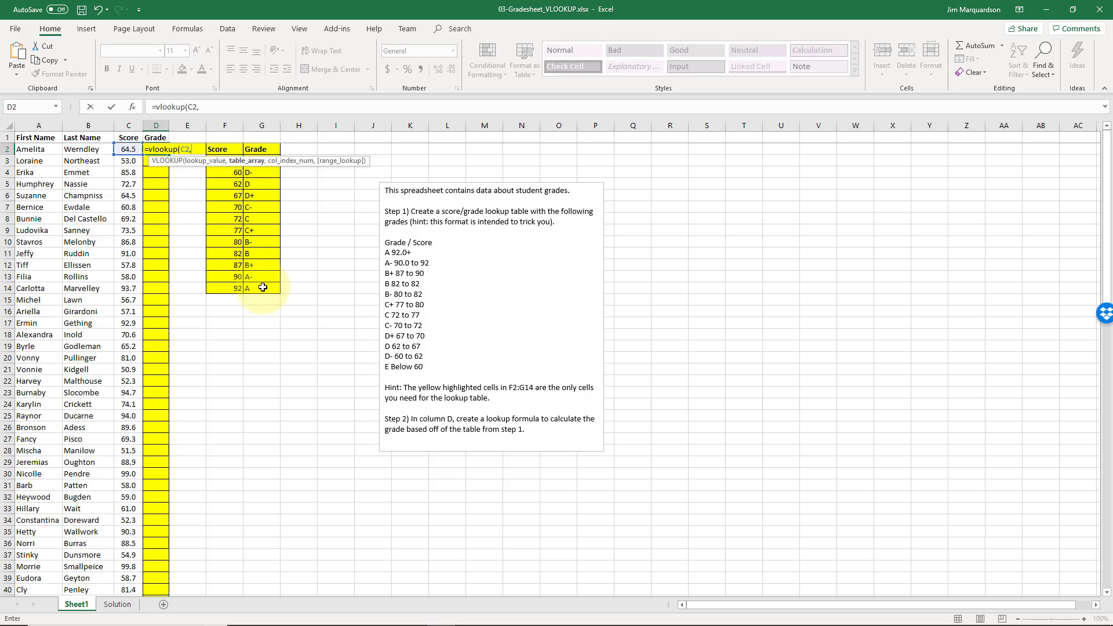
{"action": "left_click_drag", "start_coordinate": [264, 288], "coordinate": [222, 164]}
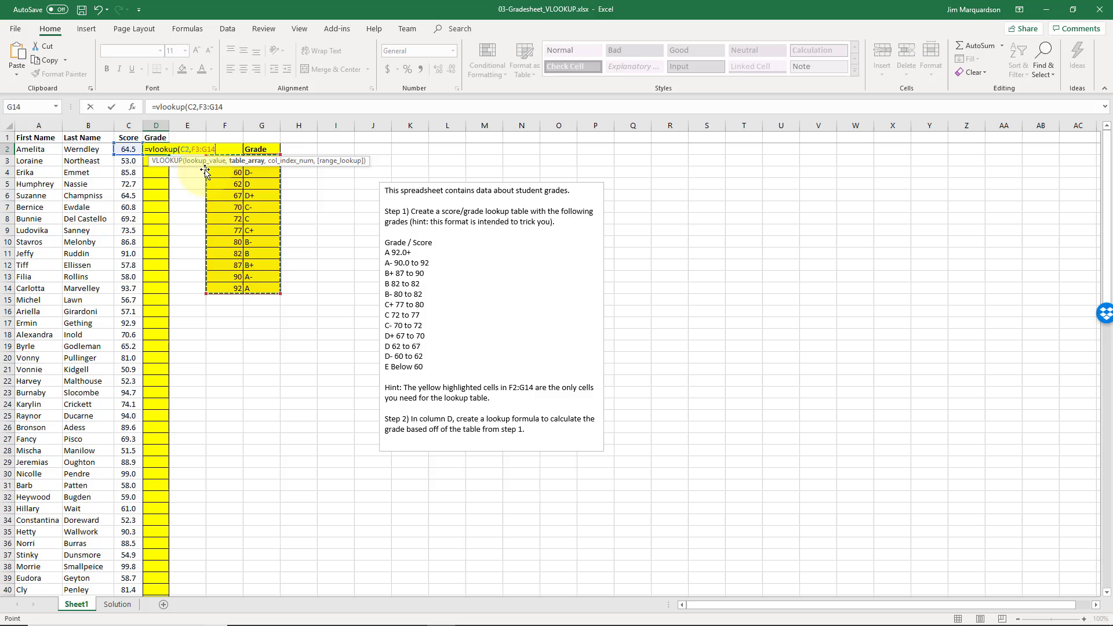
Step: Make the table range absolute as $F$3:$G$14 and add a comma for the column index
{"action": "key", "text": "F4"}
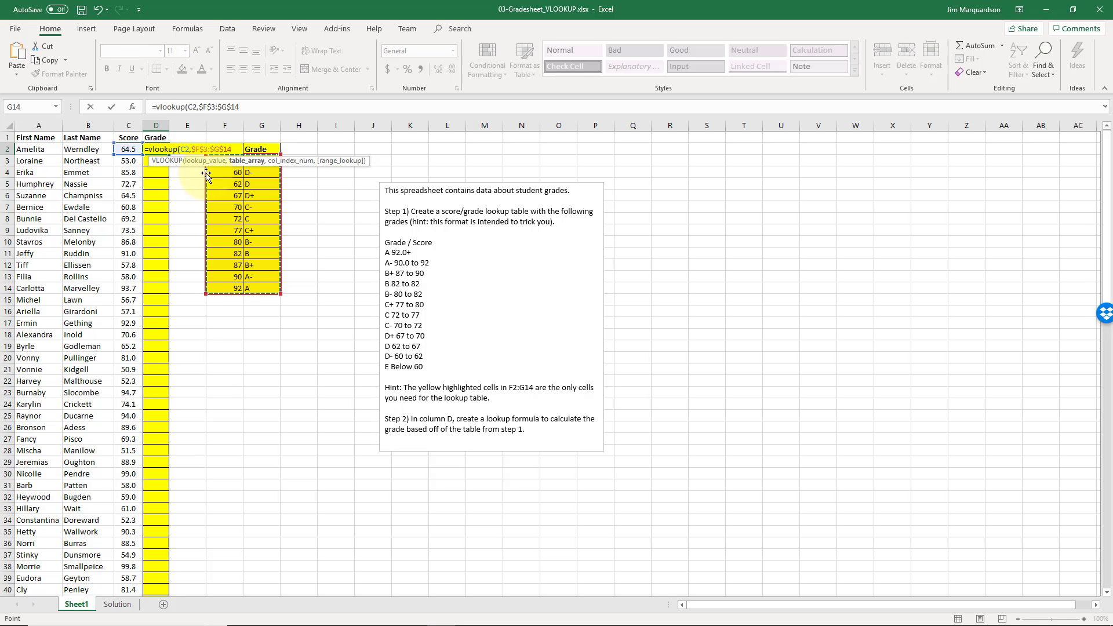
{"action": "type", "text": ","}
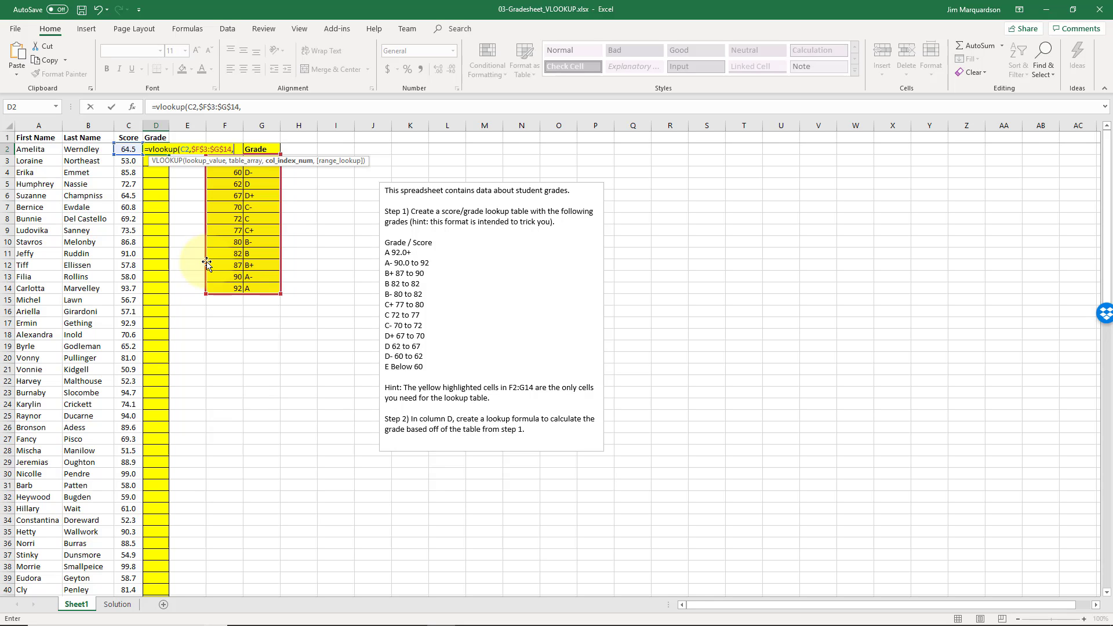
Step: Complete D2 as =VLOOKUP(C2,$F$3:$G$14,2,TRUE), returning grade D for 64.5
{"action": "type", "text": "2,"}
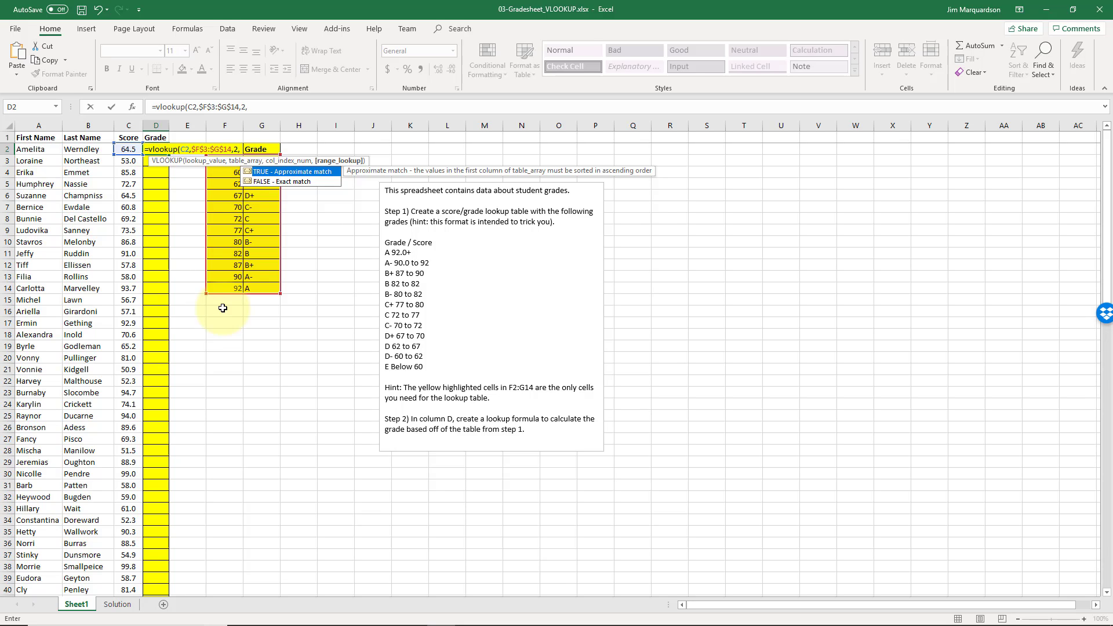
{"action": "type", "text": "tr"}
{"action": "key", "text": "Tab"}
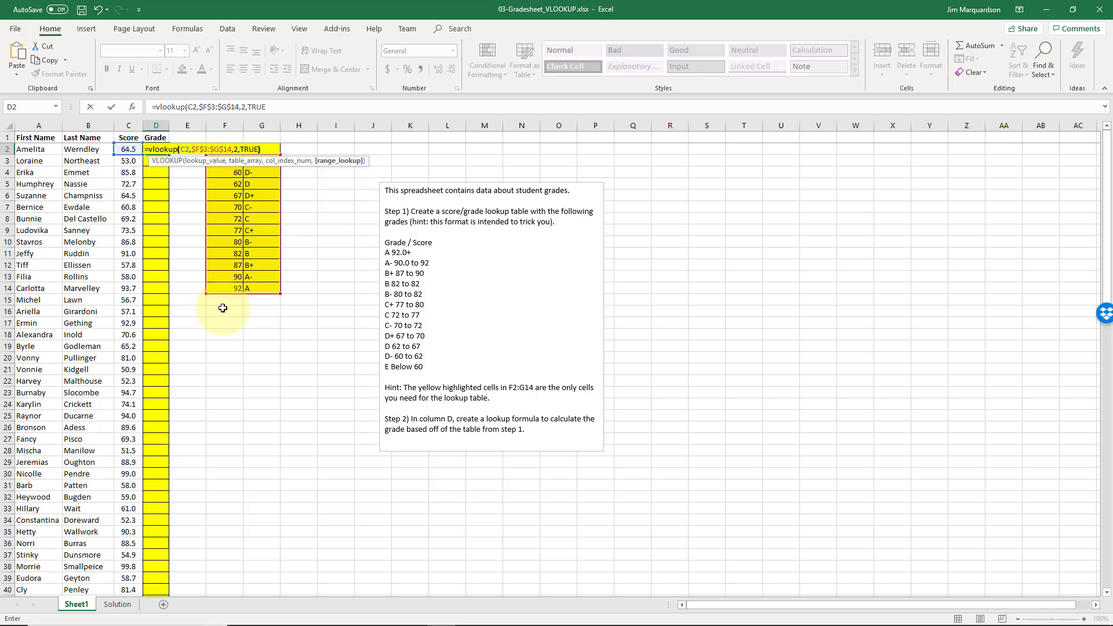
{"action": "type", "text": ")"}
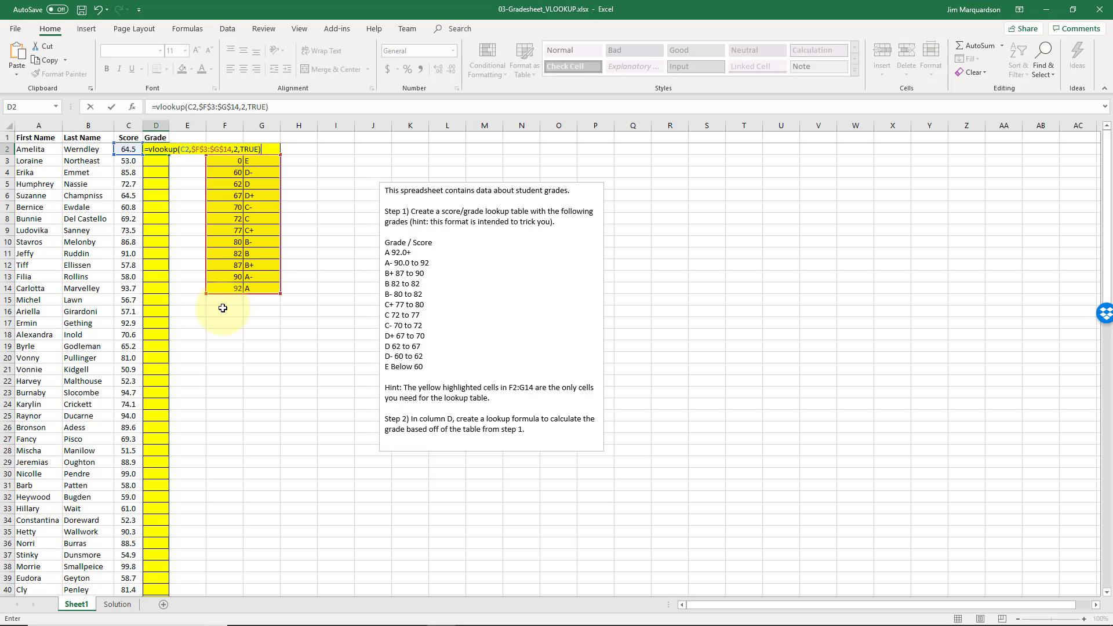
{"action": "key", "text": "Return"}
{"action": "key", "text": "Up"}
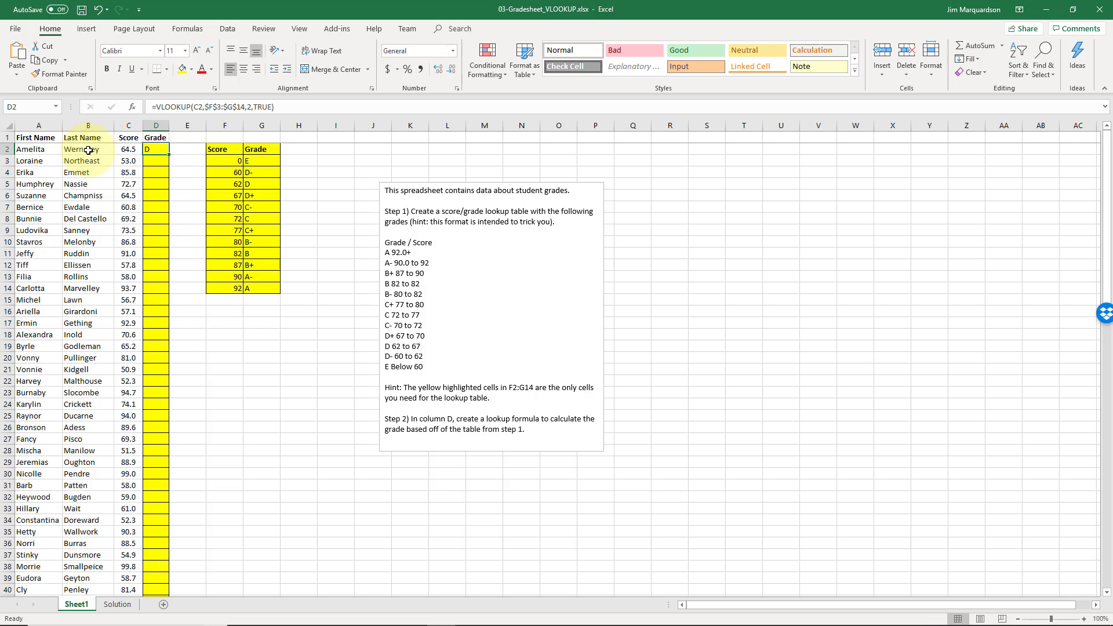
{"action": "left_click", "coordinate": [126, 152]}
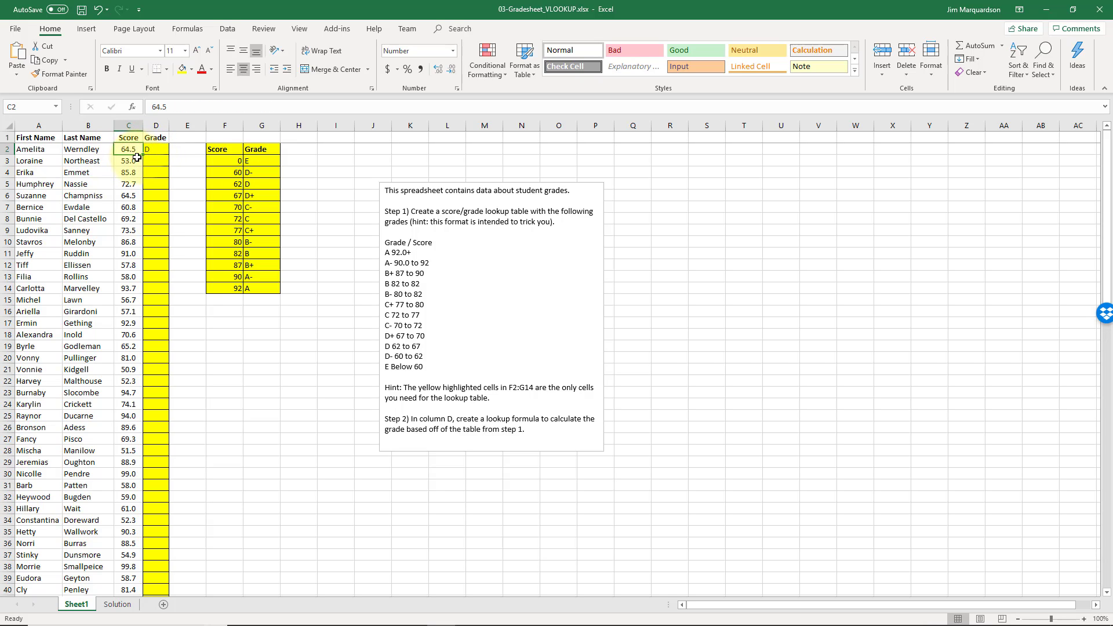
{"action": "left_click", "coordinate": [227, 162]}
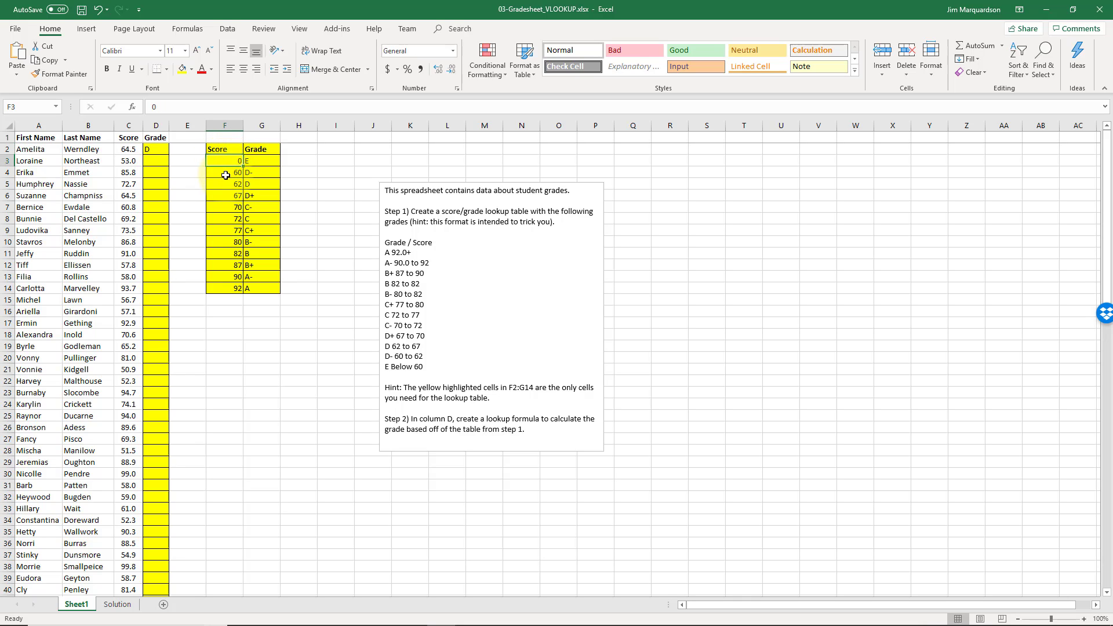
{"action": "left_click", "coordinate": [227, 176]}
{"action": "left_click", "coordinate": [225, 185]}
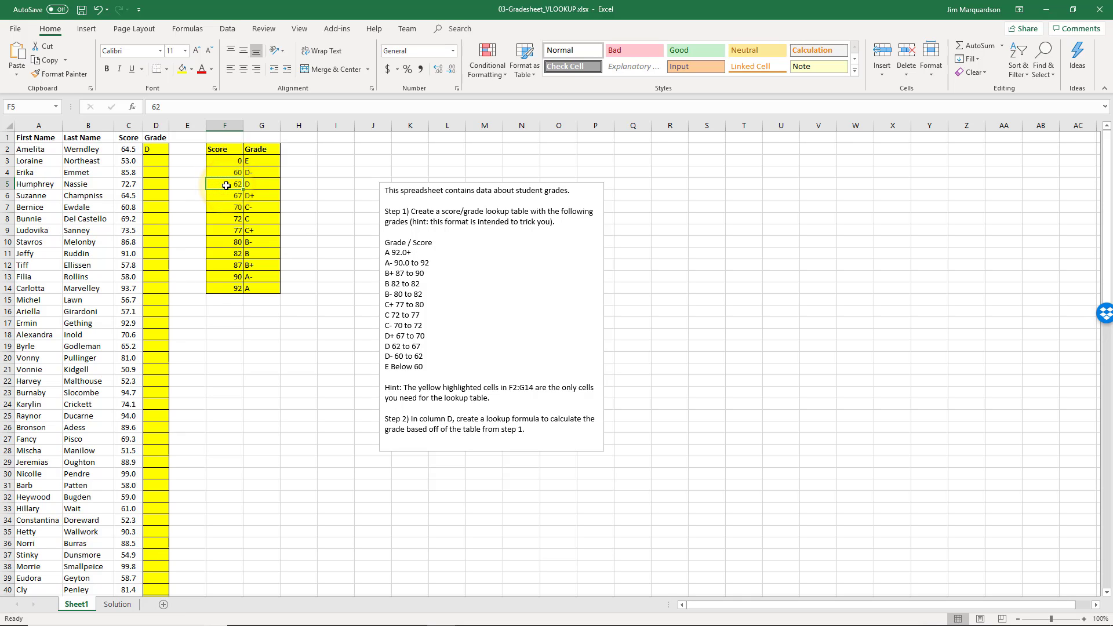
{"action": "left_click", "coordinate": [229, 194]}
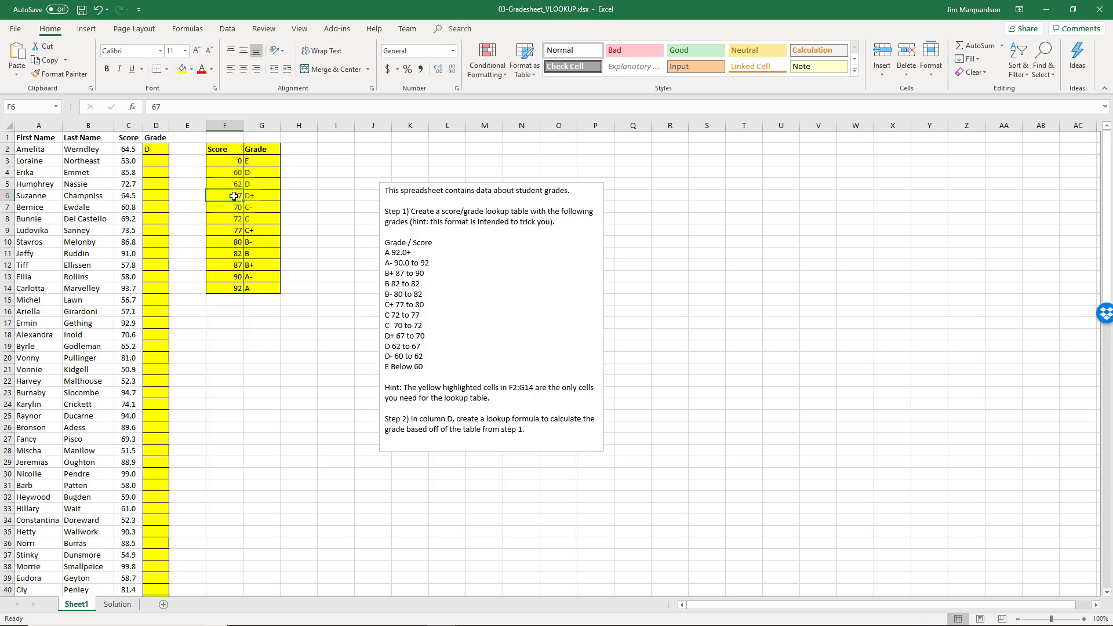
{"action": "left_click_drag", "start_coordinate": [231, 186], "coordinate": [263, 187]}
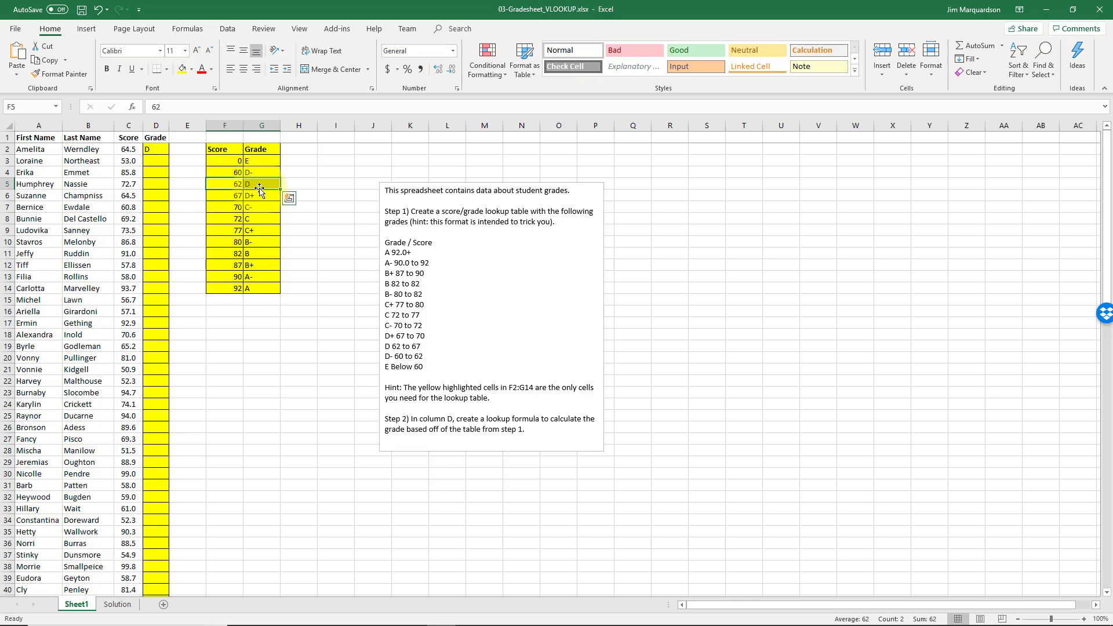
{"action": "left_click", "coordinate": [156, 150]}
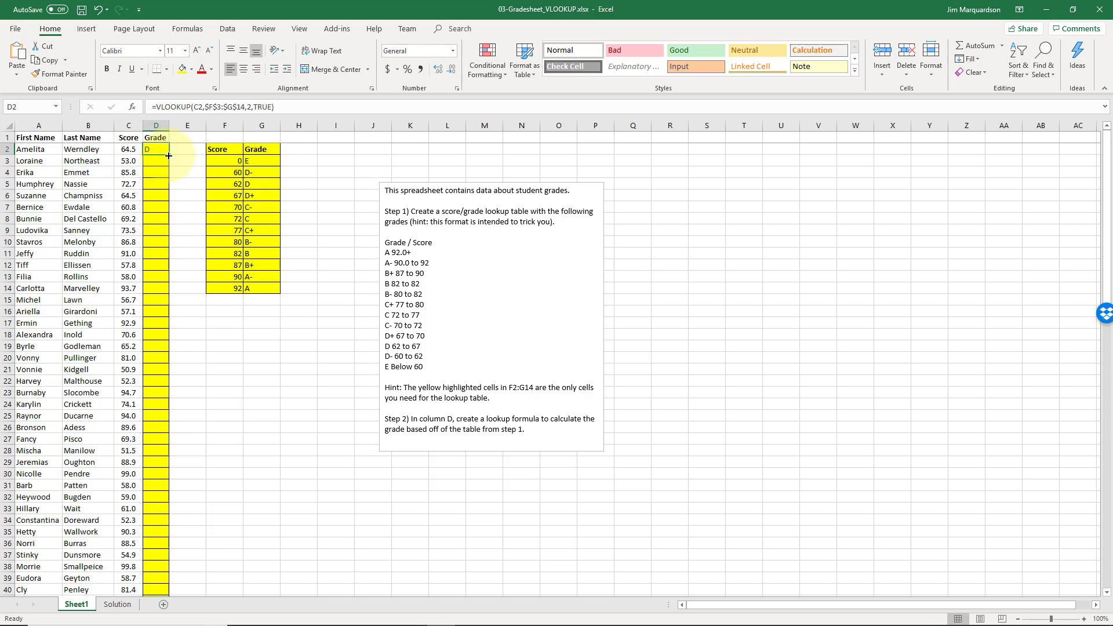
{"action": "double_click", "coordinate": [169, 155]}
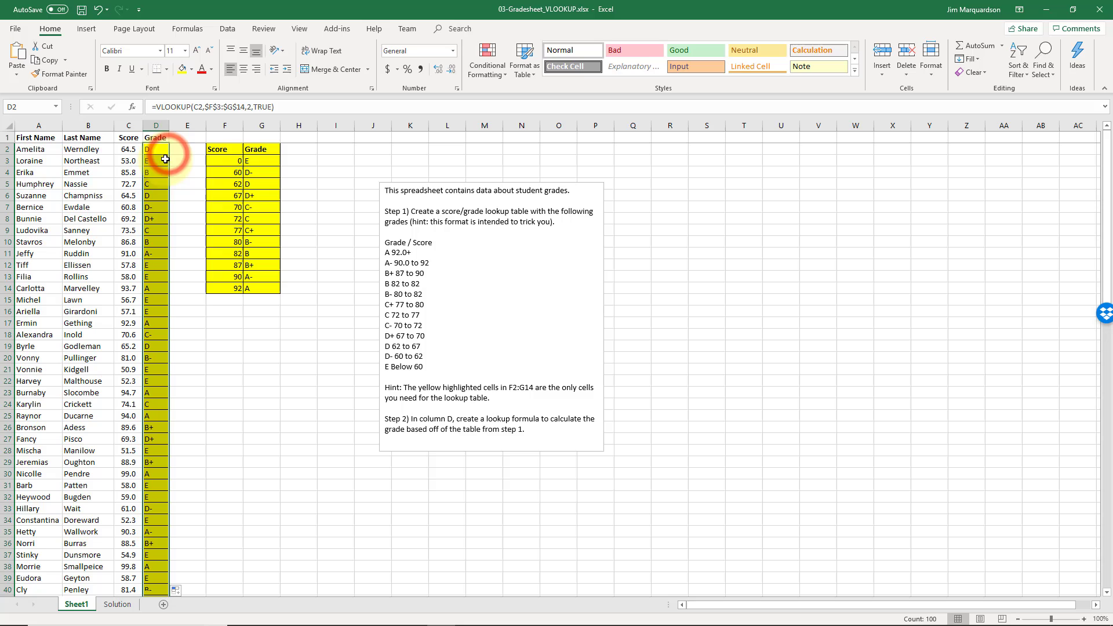
{"action": "left_click", "coordinate": [189, 219]}
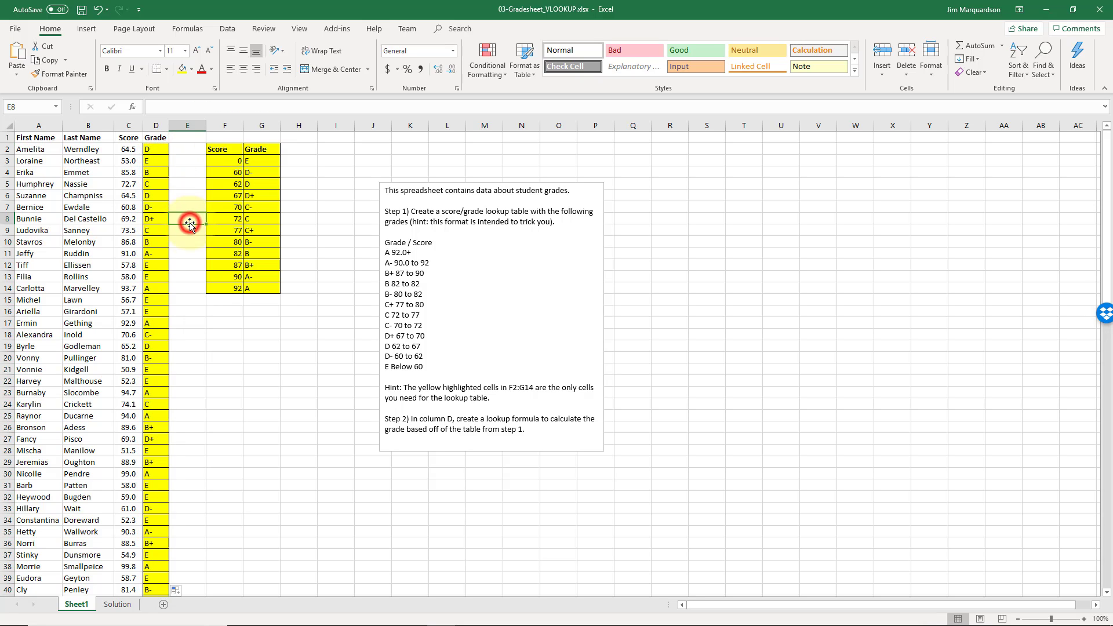
{"action": "left_click", "coordinate": [131, 254]}
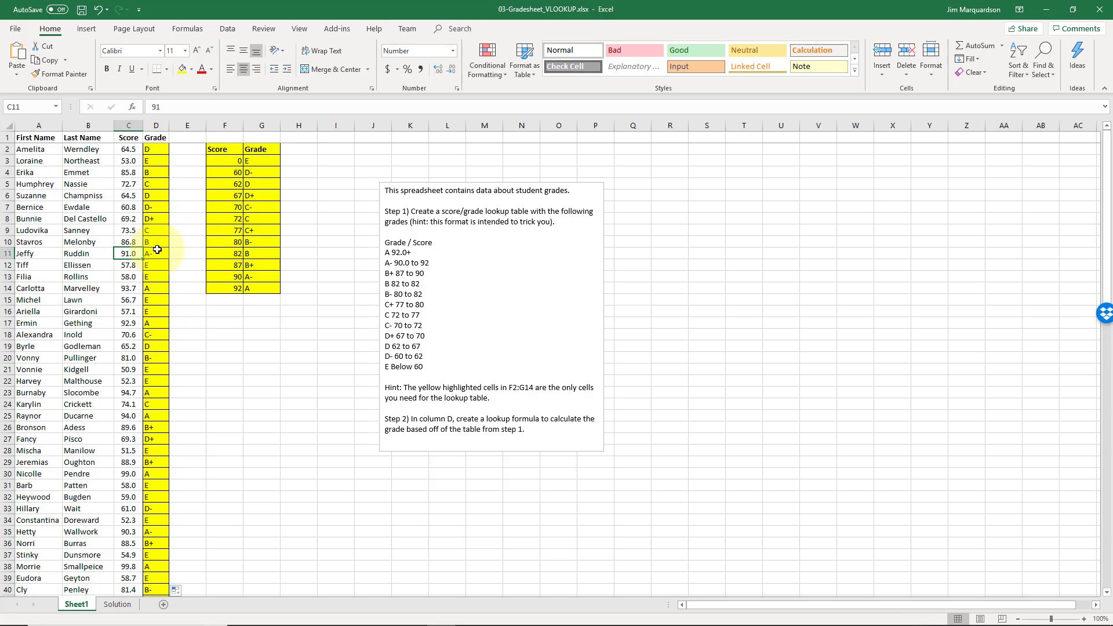
{"action": "left_click", "coordinate": [155, 265]}
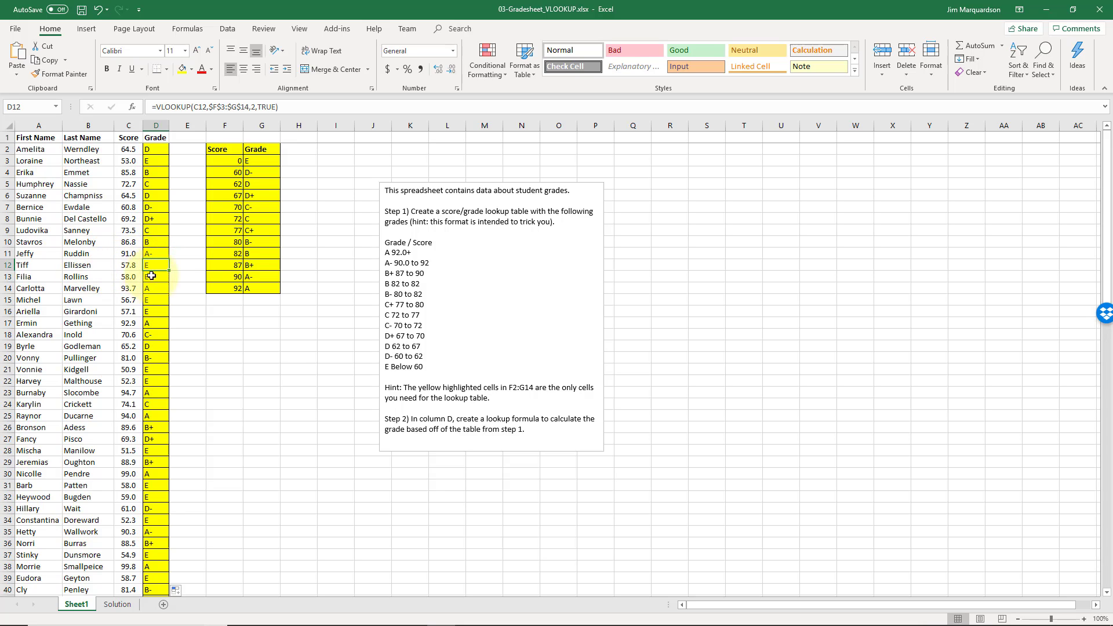
{"action": "left_click", "coordinate": [226, 160]}
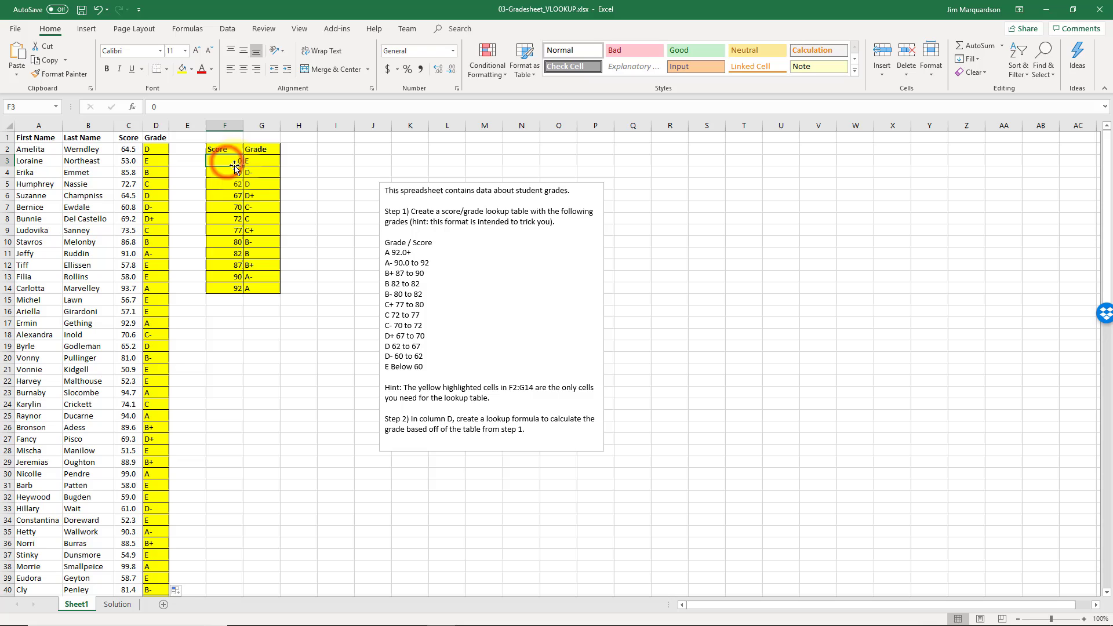
{"action": "left_click", "coordinate": [229, 172]}
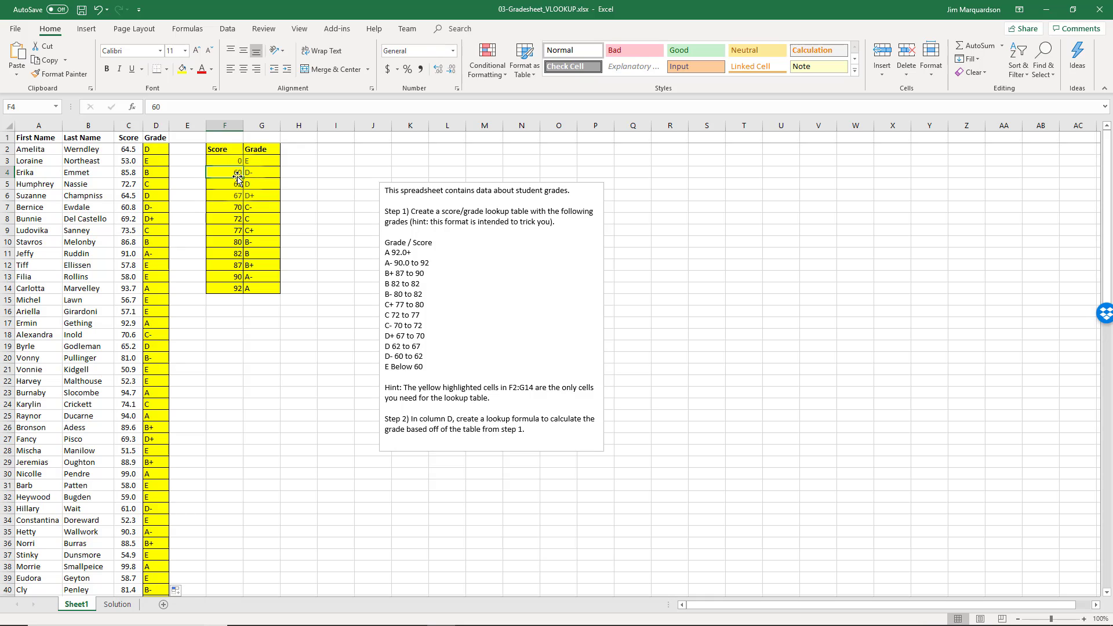
{"action": "left_click", "coordinate": [233, 161]}
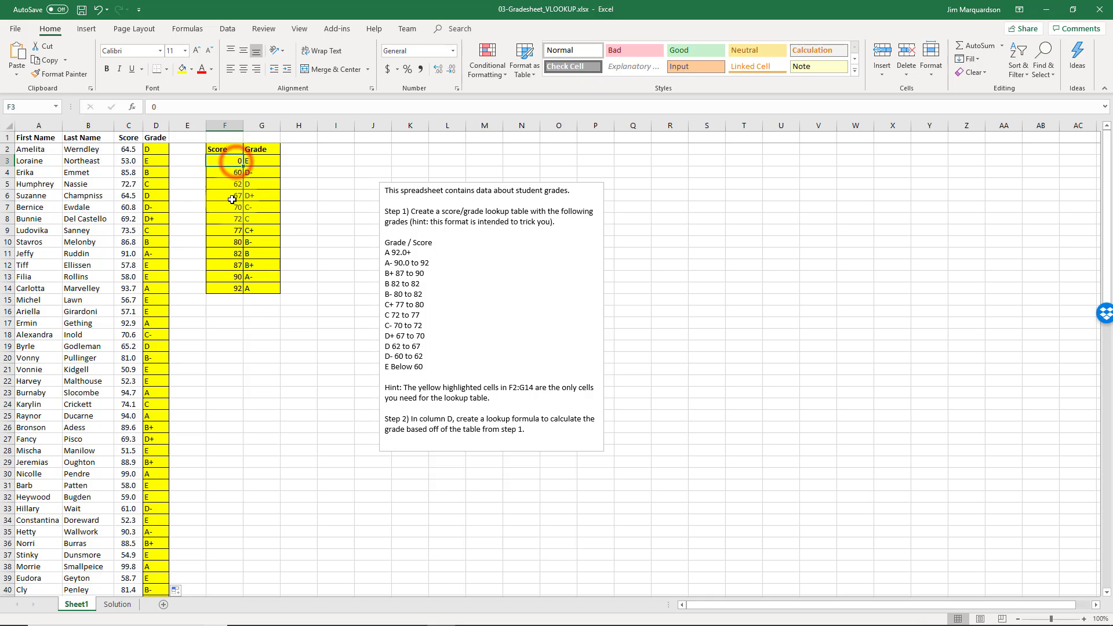
{"action": "left_click_drag", "start_coordinate": [235, 161], "coordinate": [278, 164]}
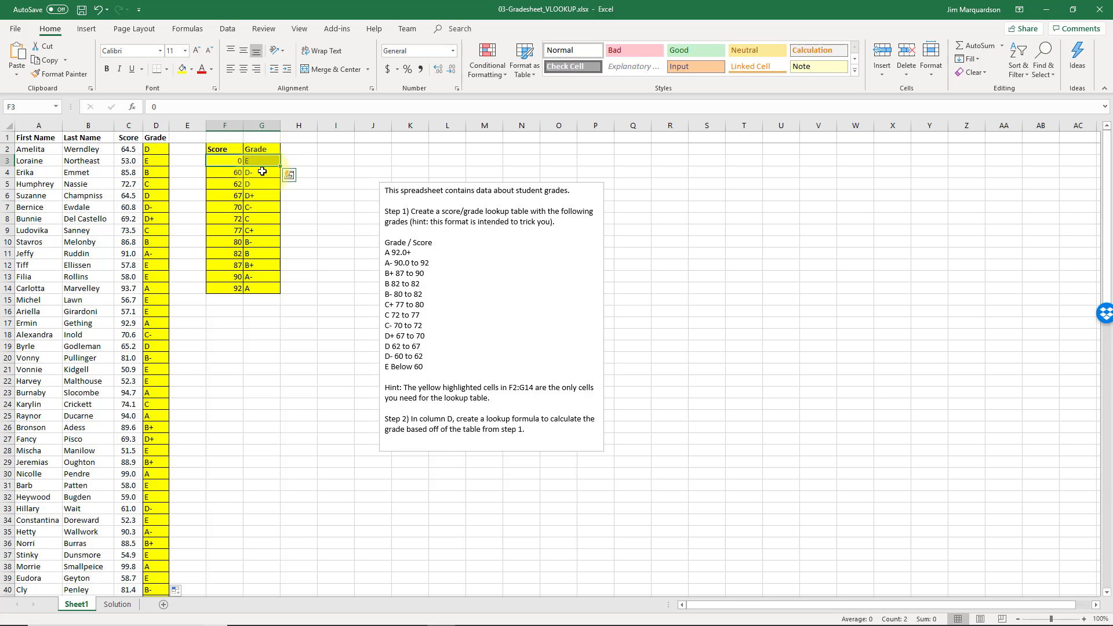
{"action": "left_click", "coordinate": [128, 323]}
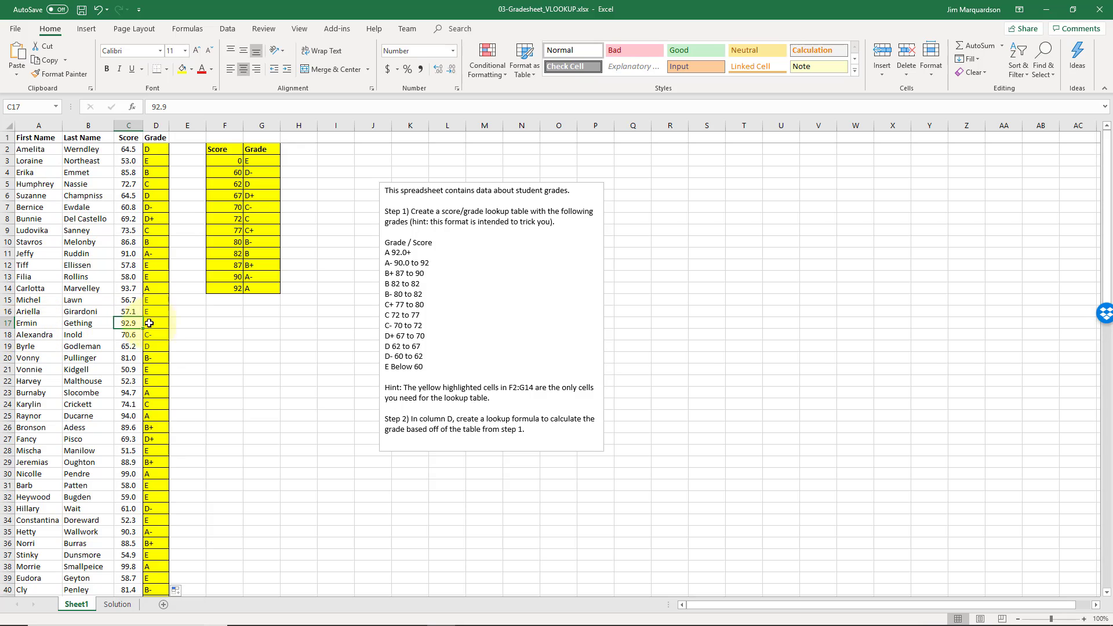
{"action": "left_click", "coordinate": [231, 164]}
{"action": "left_click", "coordinate": [231, 287]}
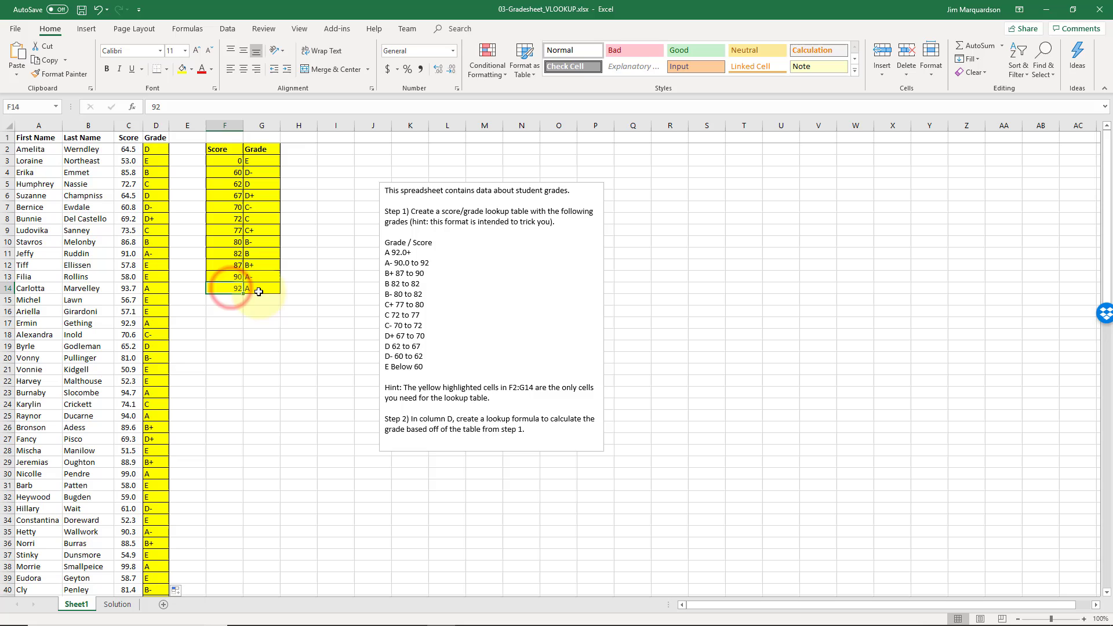
{"action": "left_click", "coordinate": [128, 320]}
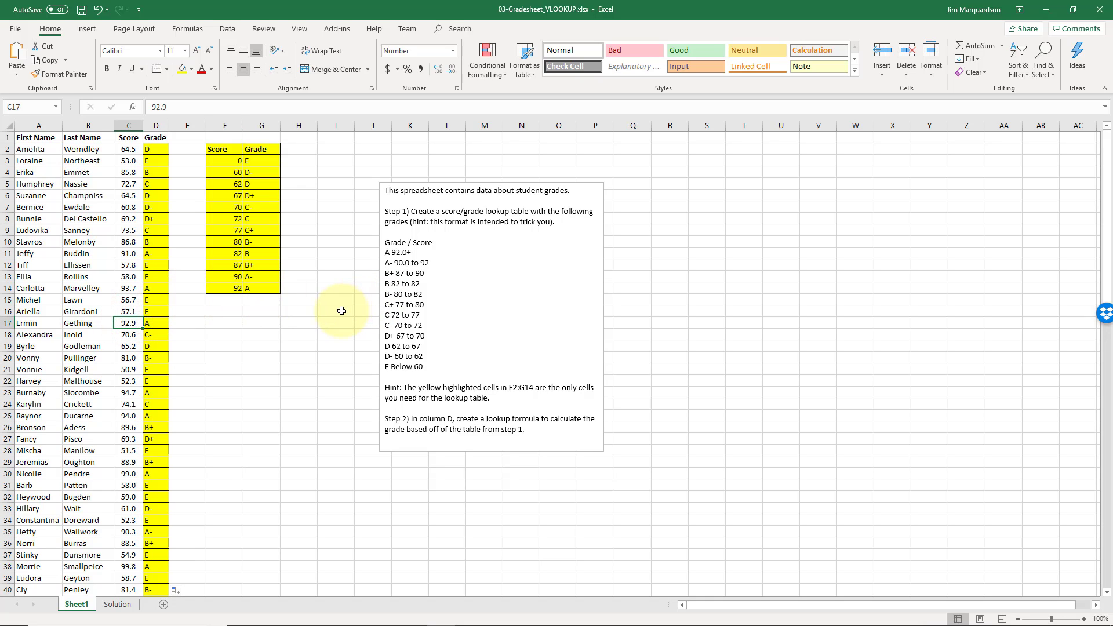
Step: Change C17's score to 1000 and confirm it still grades A
{"action": "type", "text": "1"}
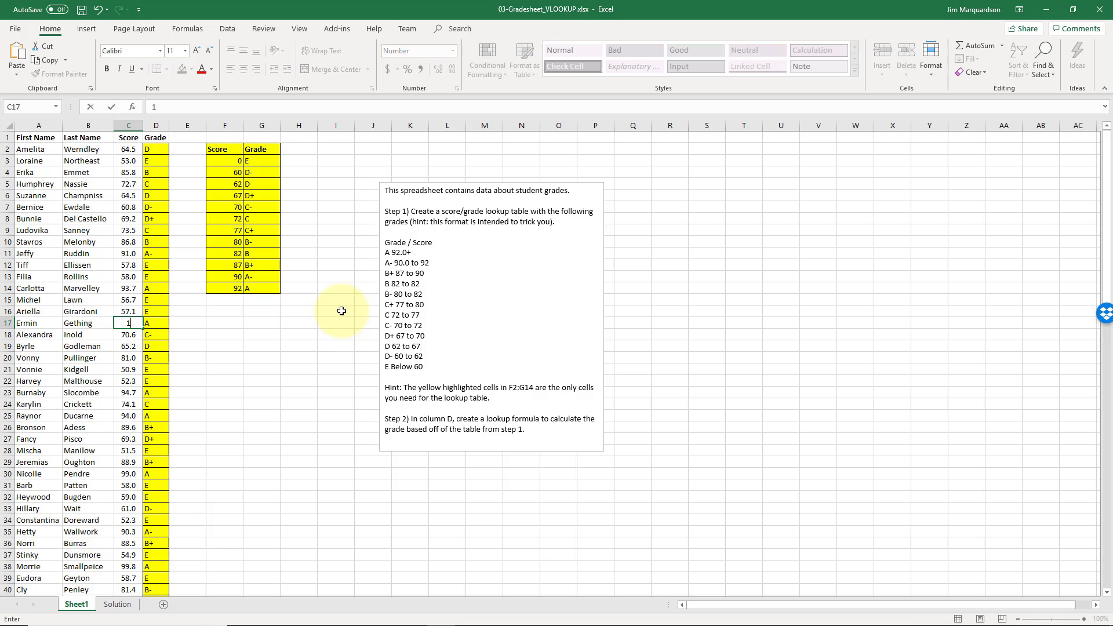
{"action": "type", "text": "000"}
{"action": "key", "text": "Return"}
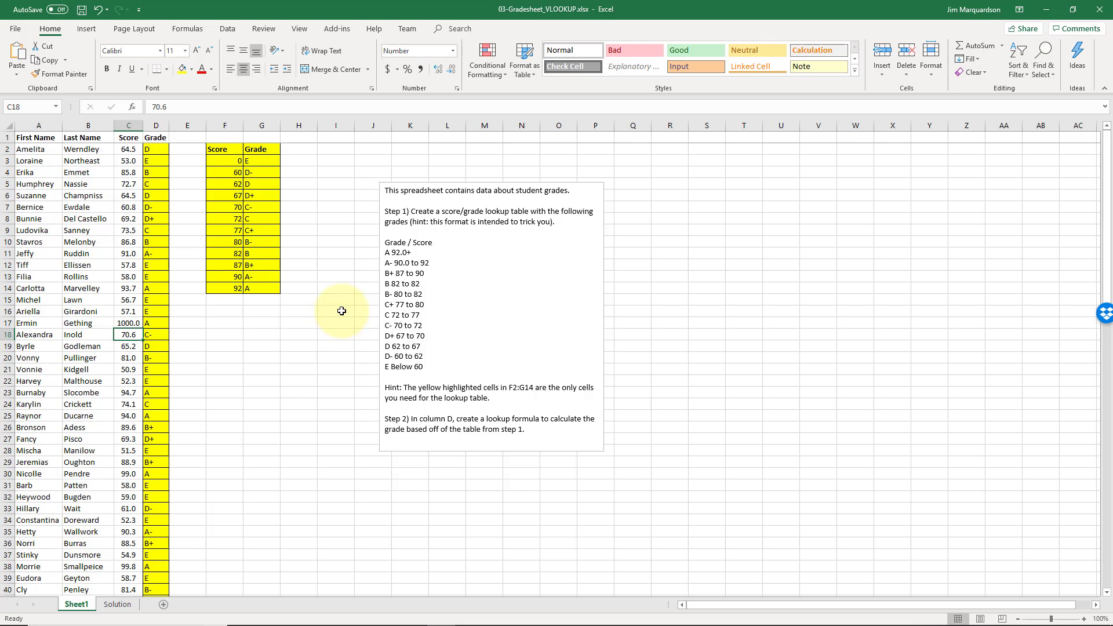
{"action": "key", "text": "Up"}
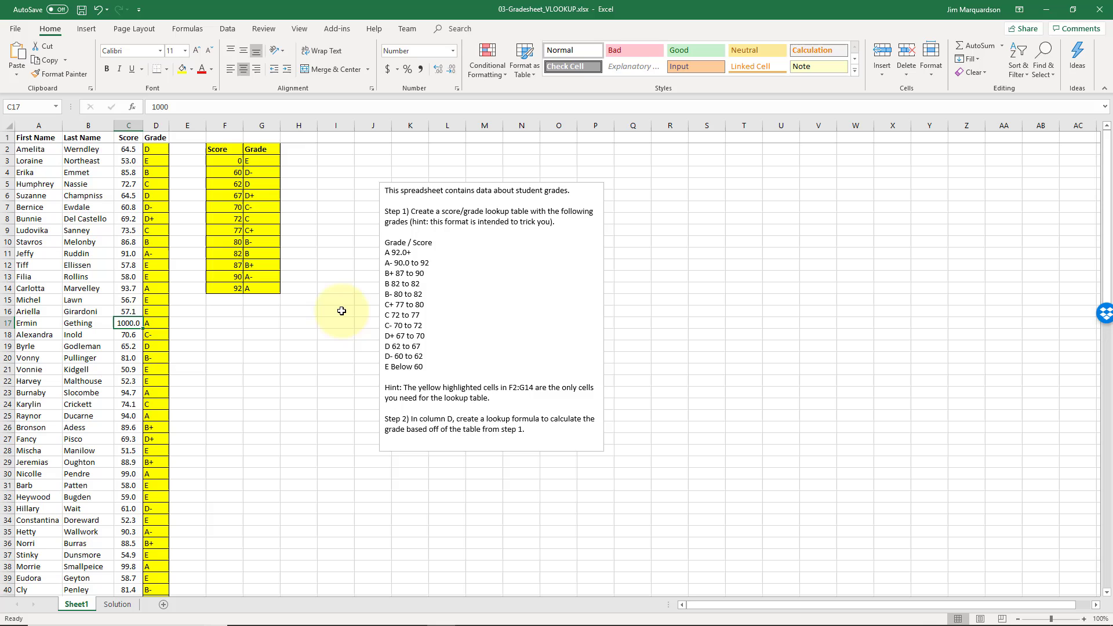
Step: Test a -500 score in C6, see #N/A, and undo it back to 64.5
{"action": "key", "text": "Up"}
{"action": "key", "text": "Up"}
{"action": "key", "text": "Up"}
{"action": "key", "text": "Up"}
{"action": "key", "text": "Up"}
{"action": "key", "text": "Up"}
{"action": "key", "text": "Up"}
{"action": "key", "text": "Up"}
{"action": "key", "text": "Up"}
{"action": "key", "text": "Up"}
{"action": "key", "text": "Up"}
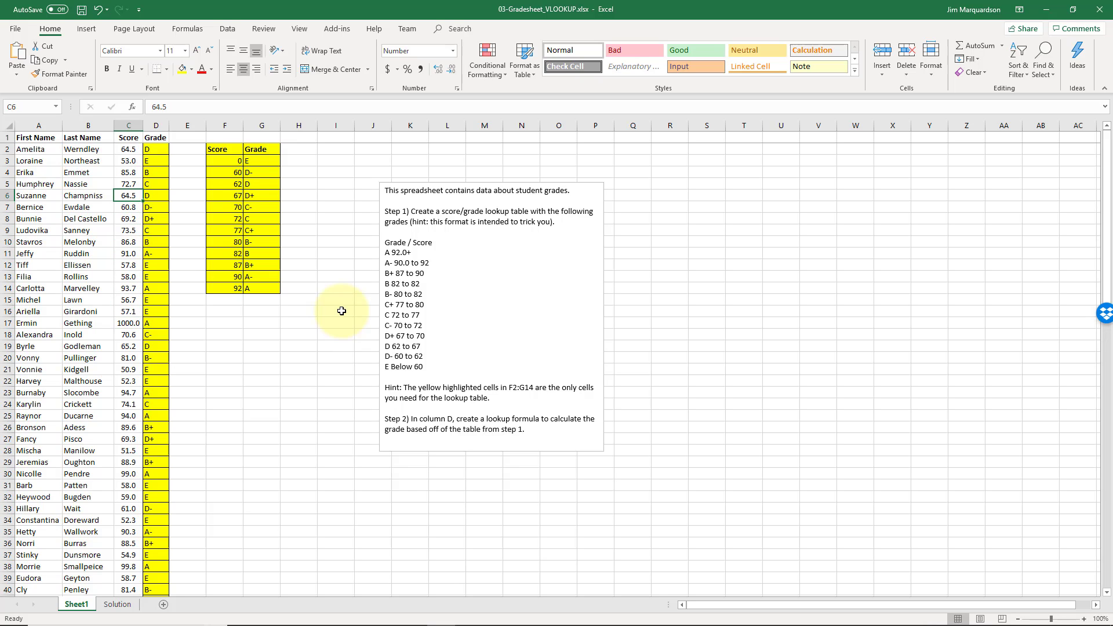
{"action": "type", "text": "-500"}
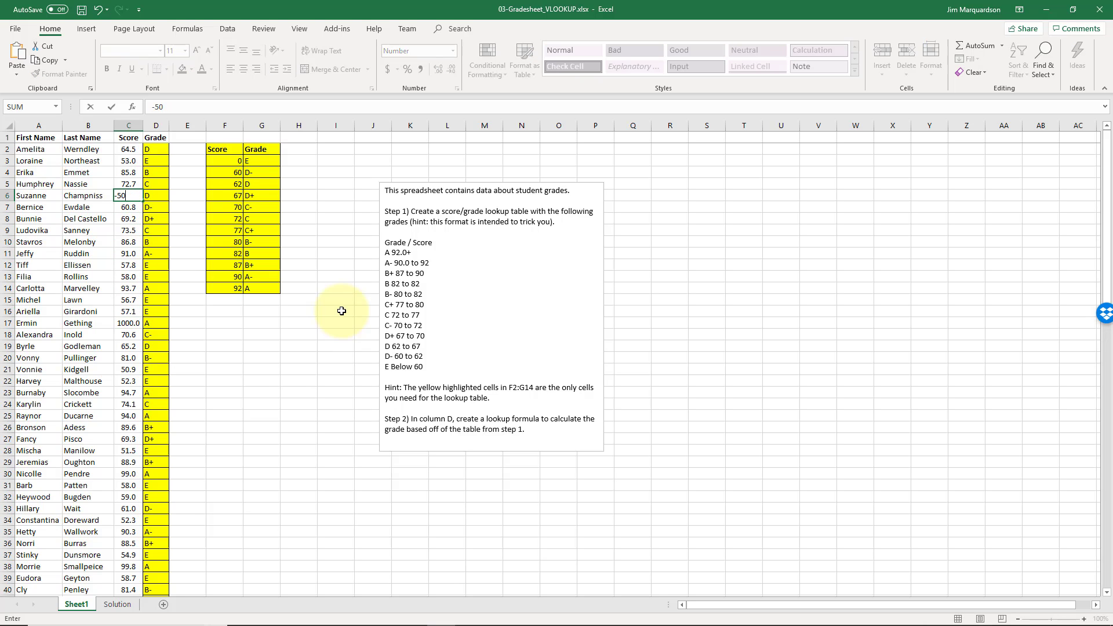
{"action": "key", "text": "Return"}
{"action": "key", "text": "Up"}
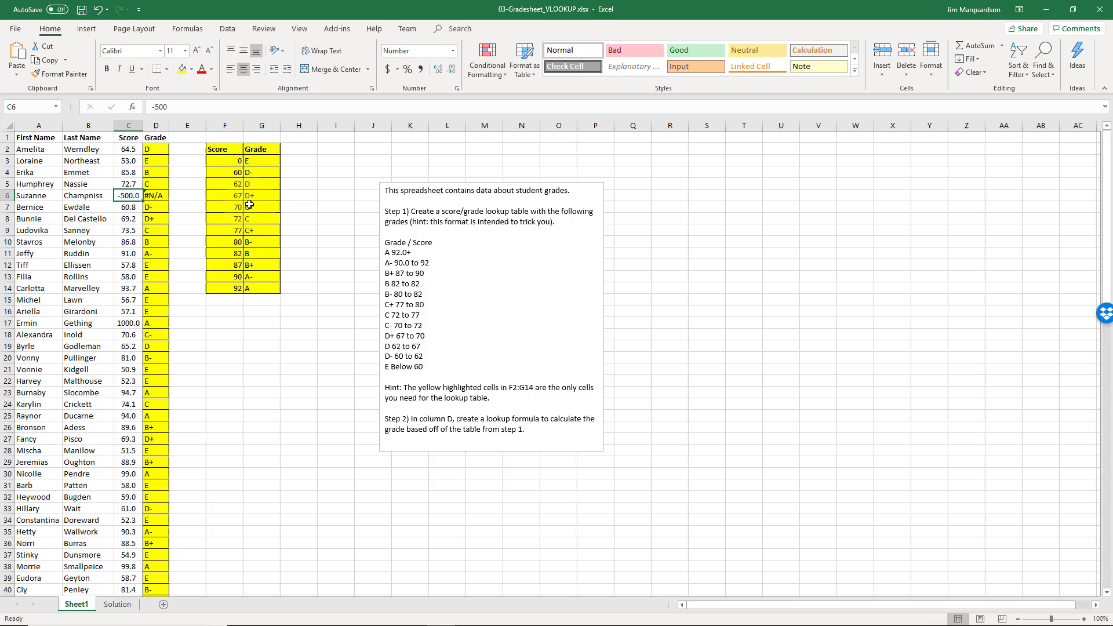
{"action": "key", "text": "ctrl+z"}
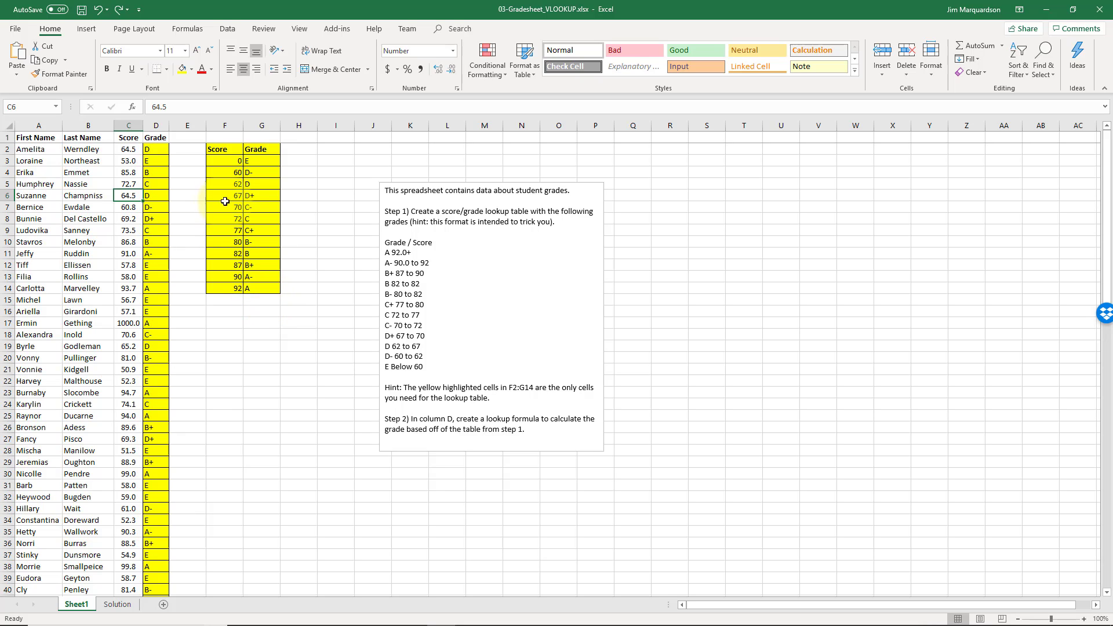
Step: Set C6 to 61.99, widen column C, and show an extra decimal place
{"action": "left_click", "coordinate": [128, 195]}
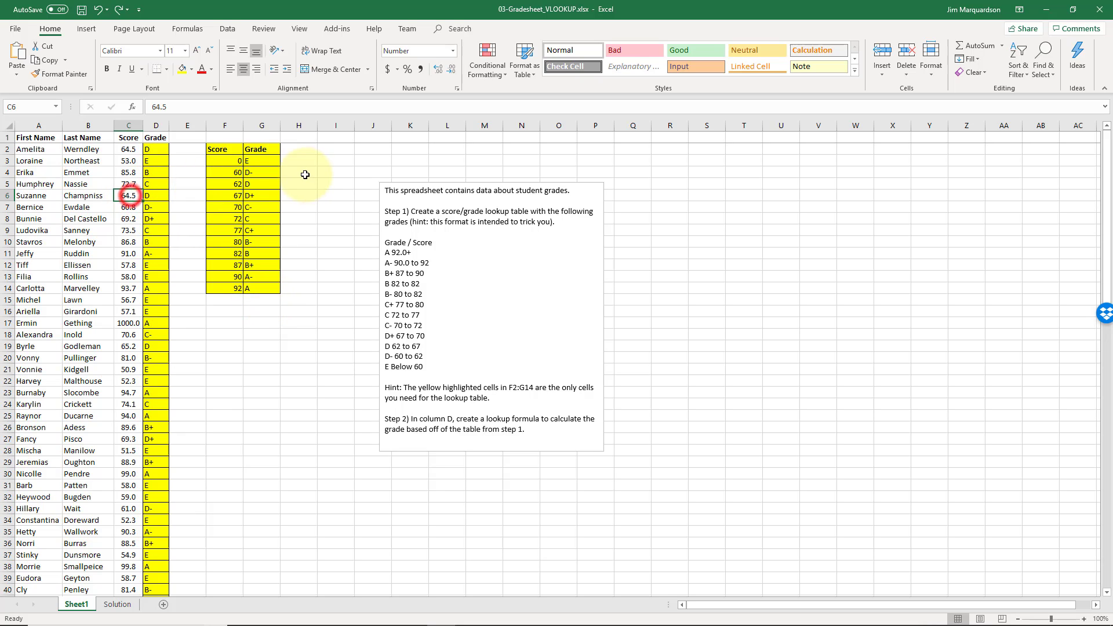
{"action": "type", "text": "6"}
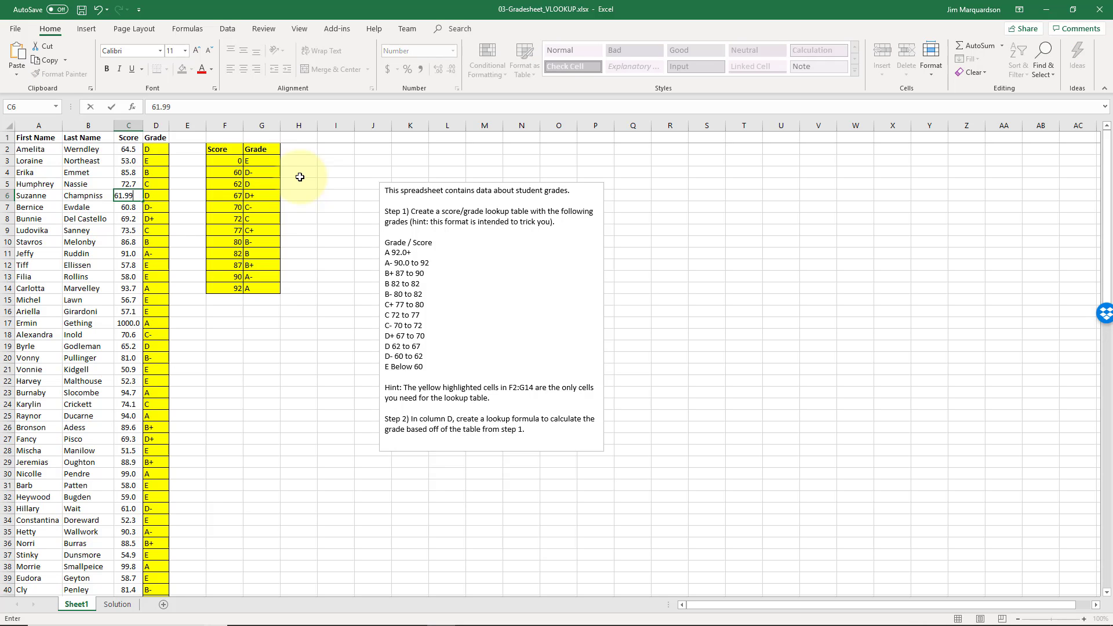
{"action": "key", "text": "Return"}
{"action": "key", "text": "Up"}
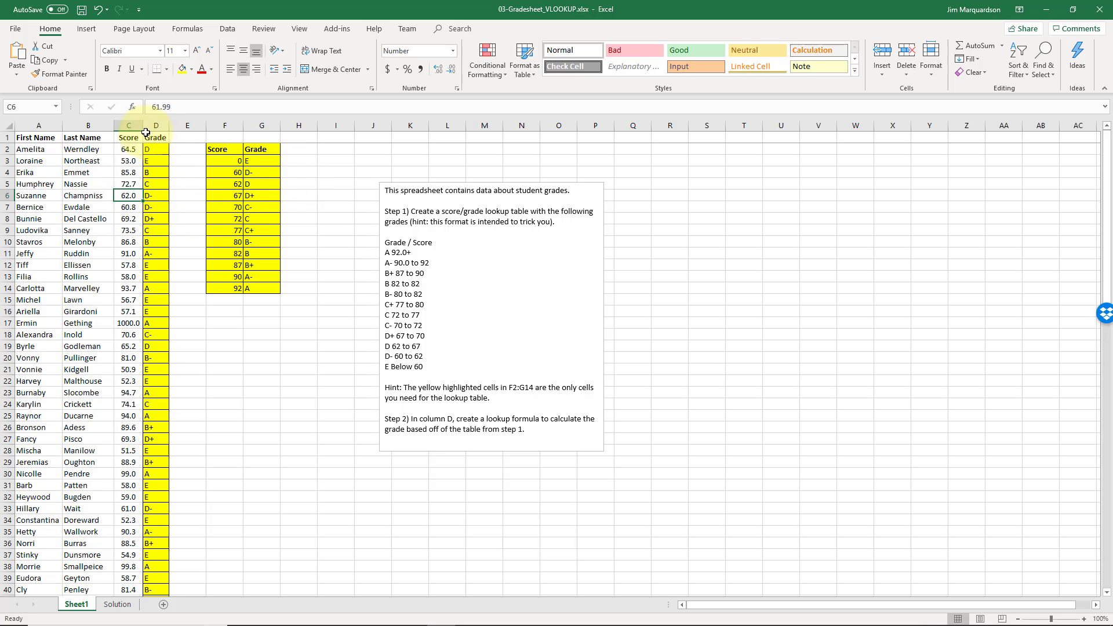
{"action": "left_click_drag", "start_coordinate": [142, 125], "coordinate": [181, 125]}
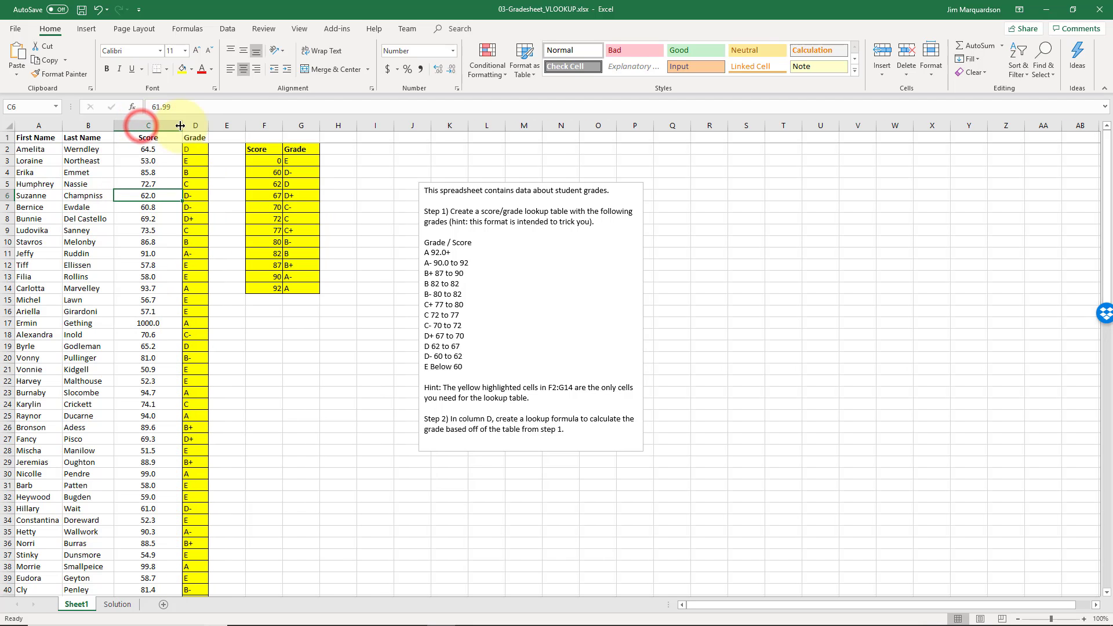
{"action": "left_click", "coordinate": [439, 69]}
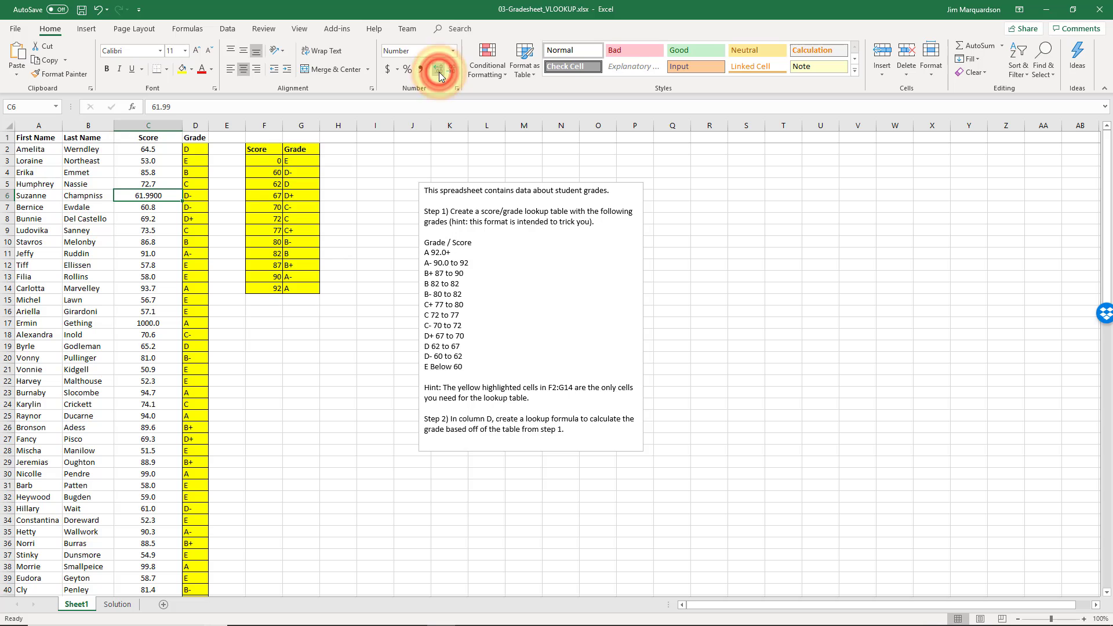
Step: Extend C6 to 61.9999999 and adjust decimal places so every digit is displayed
{"action": "left_click", "coordinate": [216, 107]}
{"action": "type", "text": "99999"}
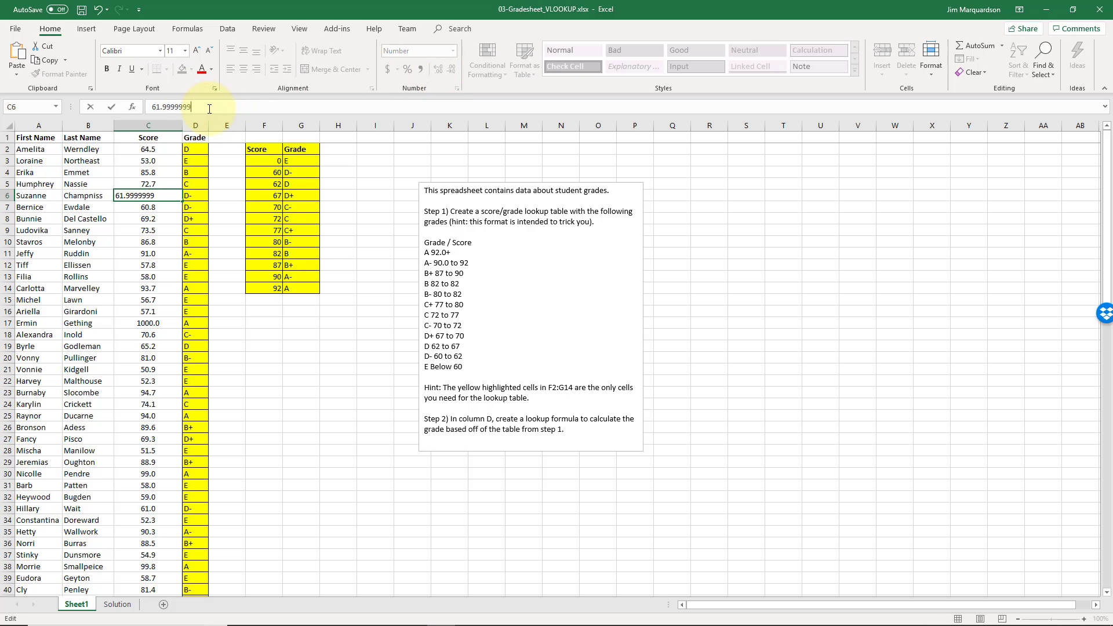
{"action": "key", "text": "Return"}
{"action": "key", "text": "Up"}
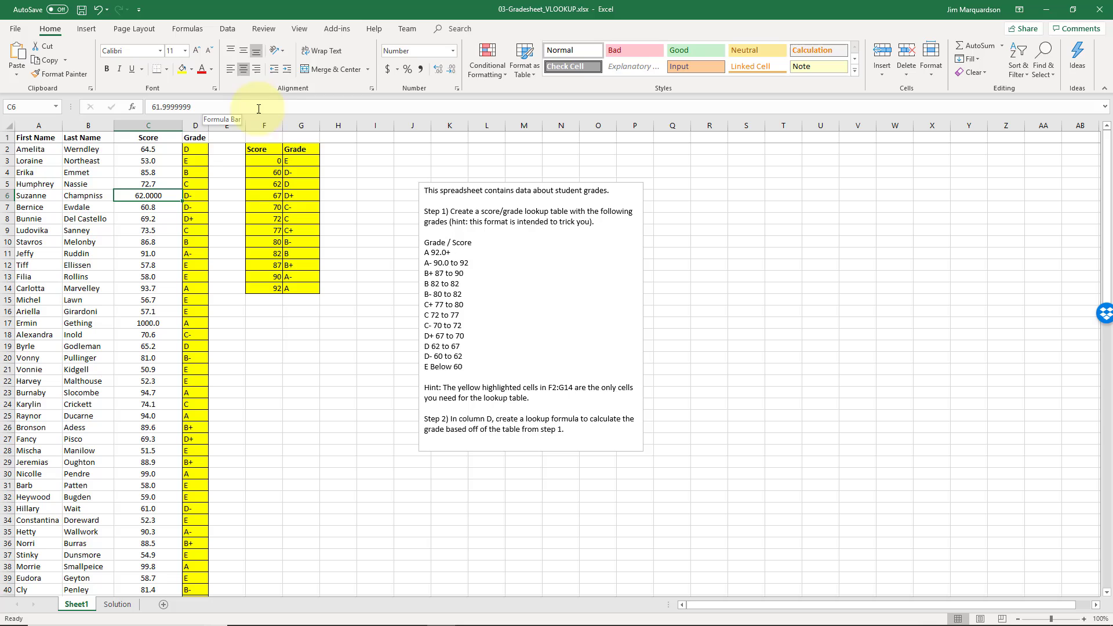
{"action": "left_click", "coordinate": [440, 69]}
{"action": "left_click", "coordinate": [440, 69]}
{"action": "left_click", "coordinate": [441, 69]}
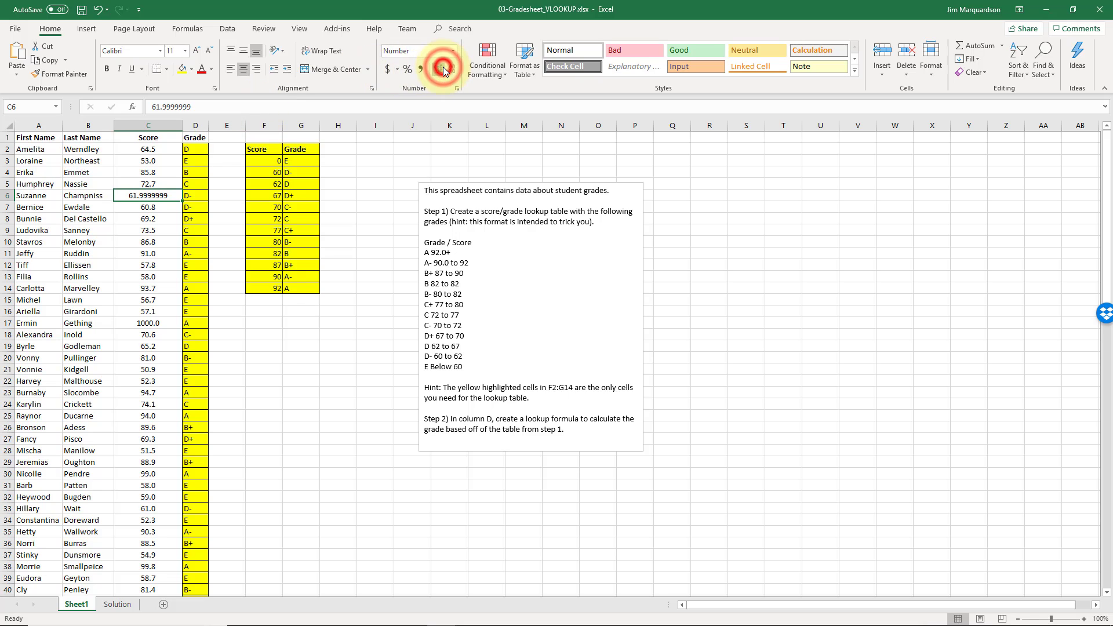
{"action": "left_click", "coordinate": [444, 70]}
{"action": "left_click", "coordinate": [455, 70]}
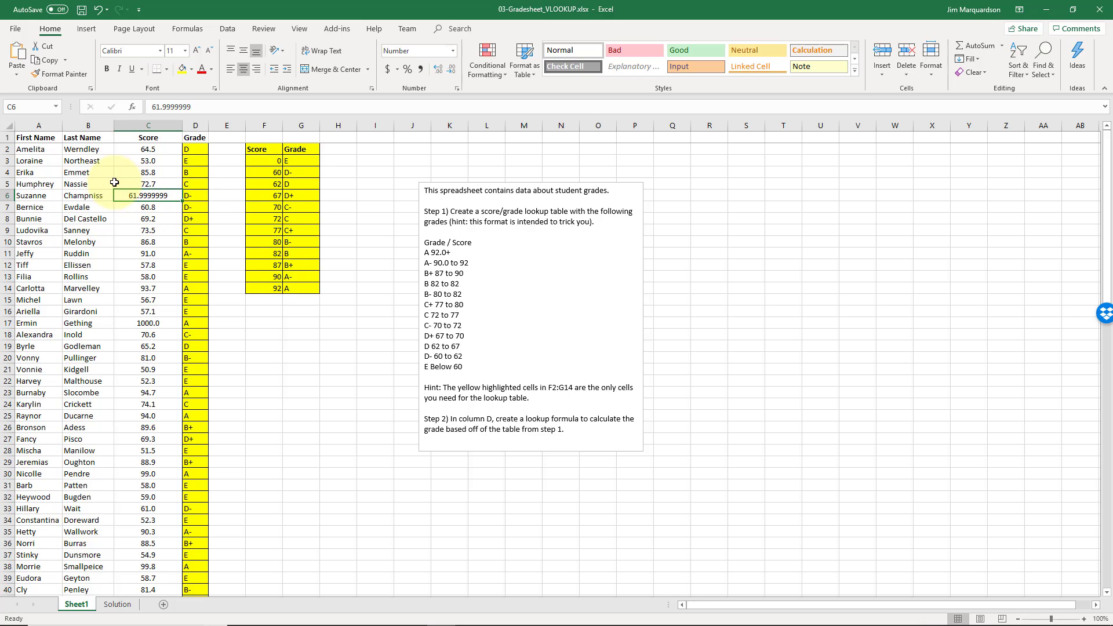
Step: Undo the test edits, restoring C6 to 64.5, C17 to 92.9, and column C's width
{"action": "key", "text": "ctrl+z"}
{"action": "key", "text": "ctrl+z"}
{"action": "key", "text": "alt+h"}
{"action": "key", "text": "o"}
{"action": "key", "text": "i"}
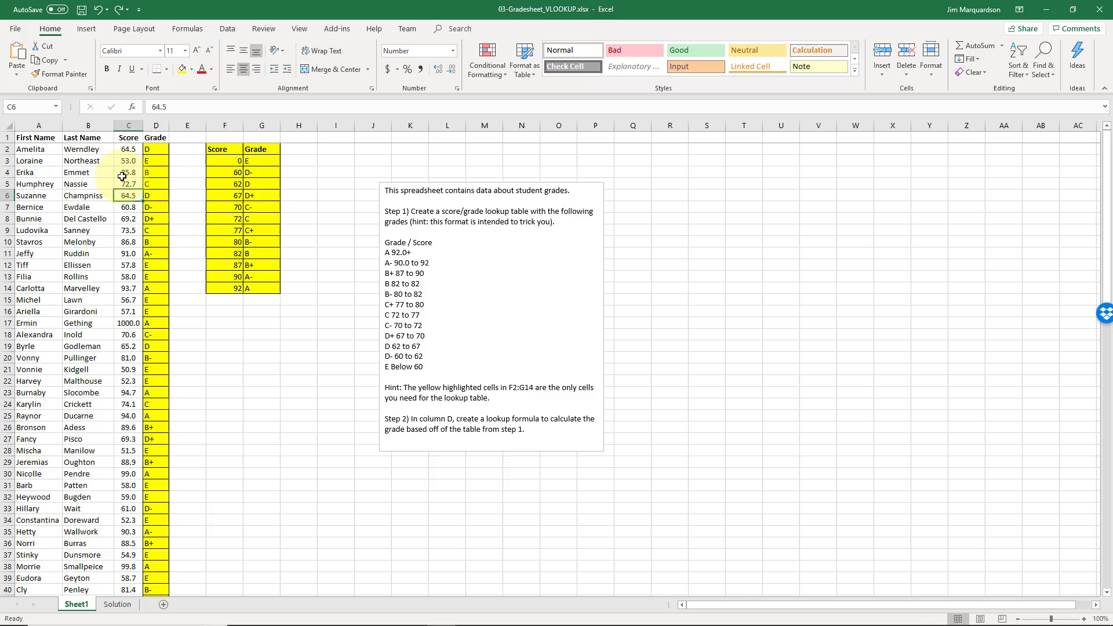
{"action": "key", "text": "ctrl+z"}
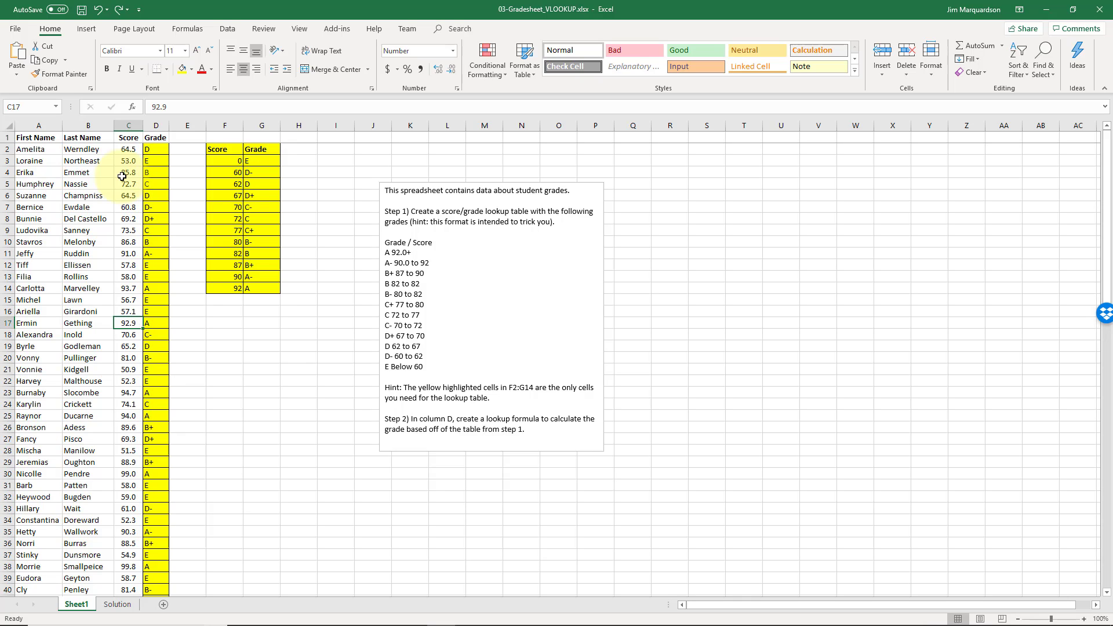
{"action": "left_click", "coordinate": [122, 174]}
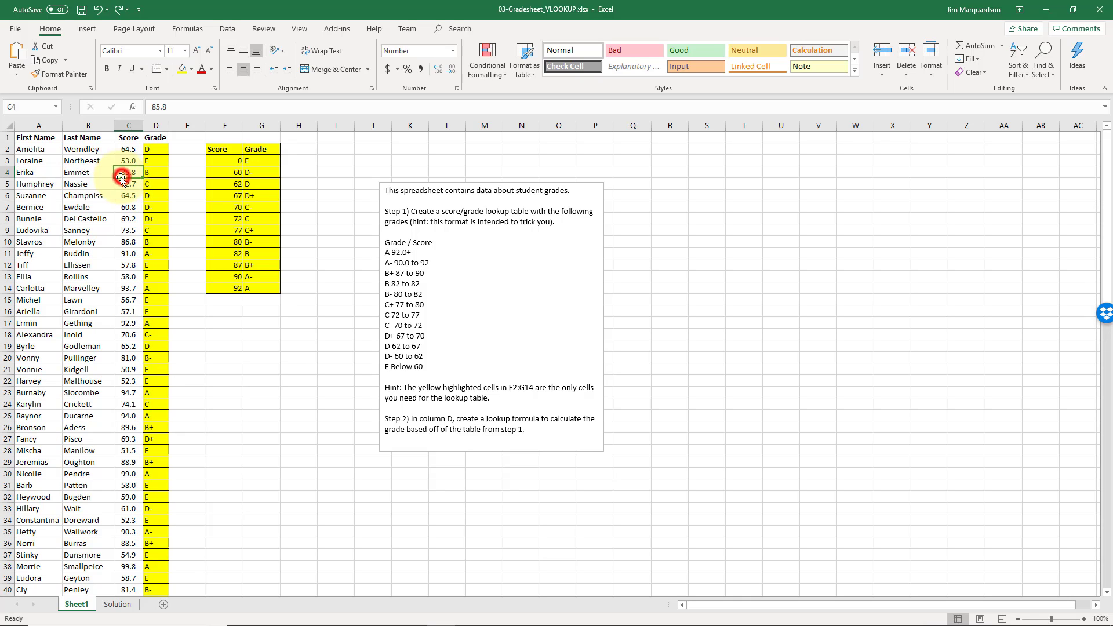
{"action": "left_click", "coordinate": [38, 137]}
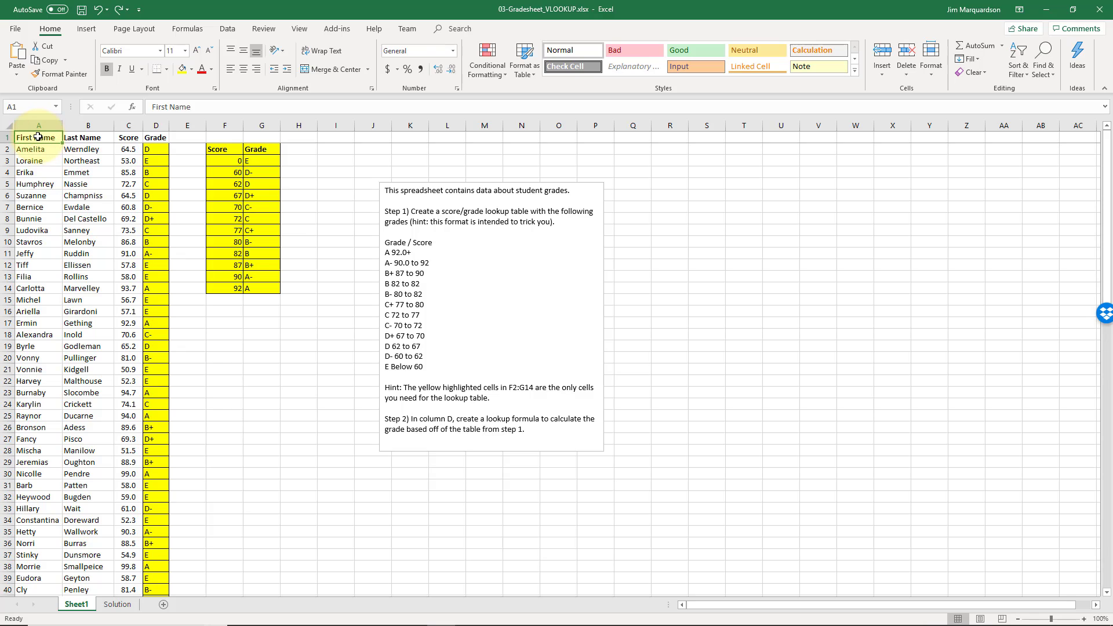